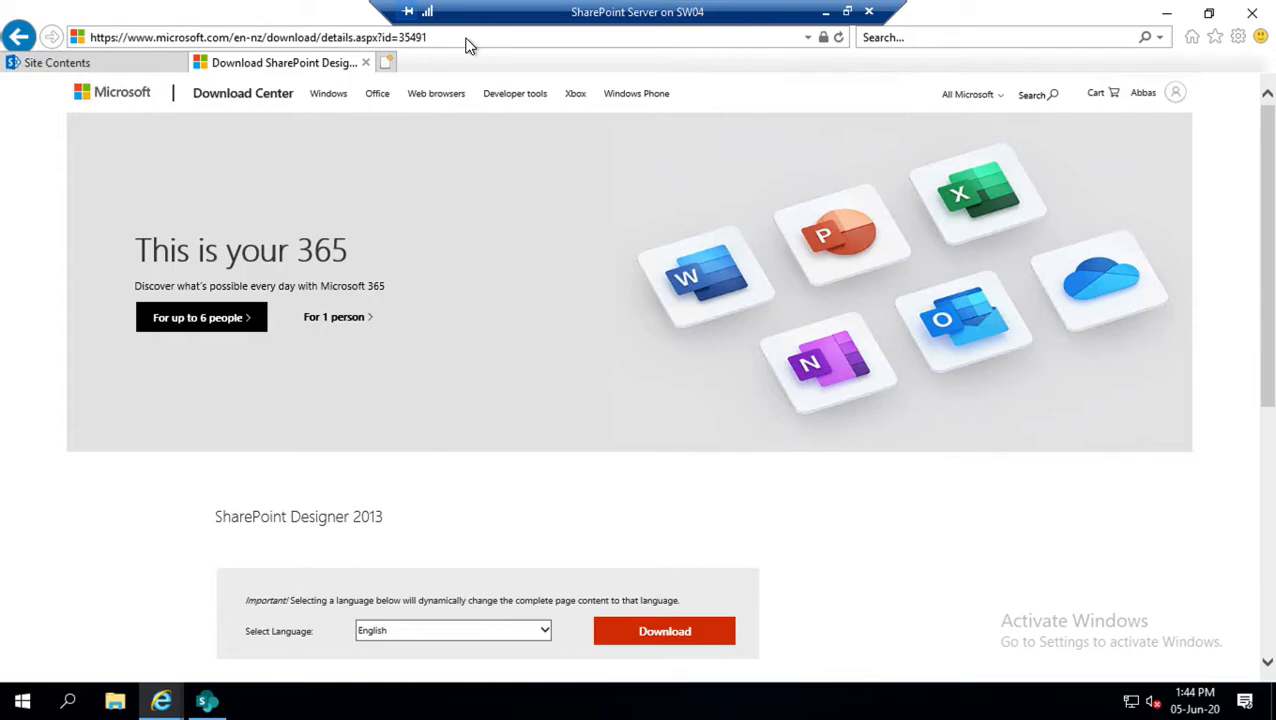
Request the English SharePoint Designer 2013 download with only sharepointdesigner_64bit.exe selected
scroll(800, 507, down, 3)
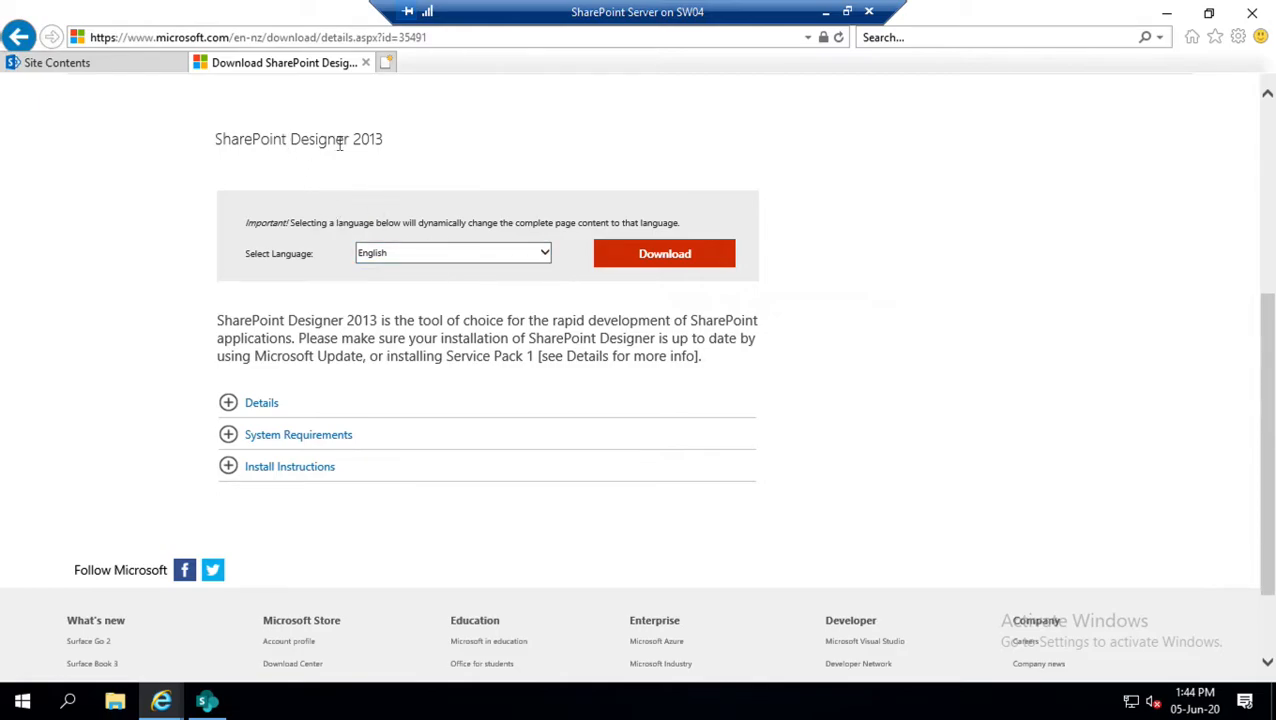
click(648, 259)
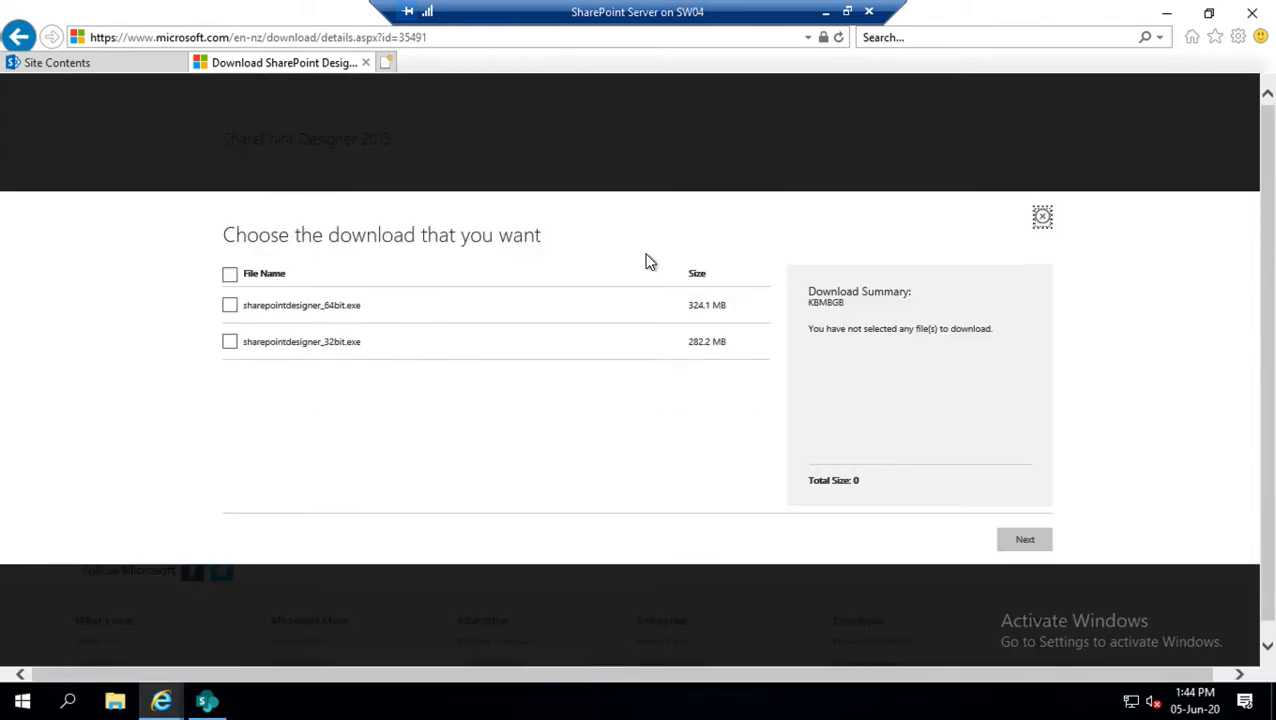
click(231, 307)
click(231, 281)
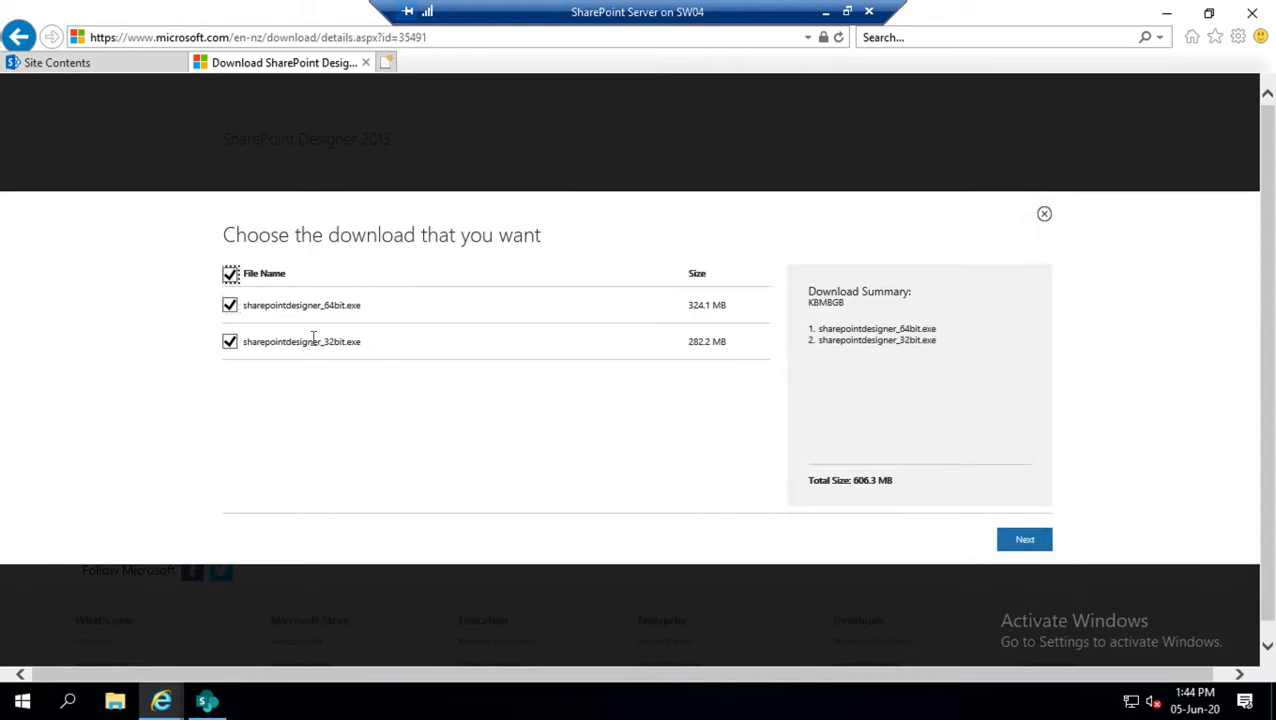
click(231, 277)
click(231, 306)
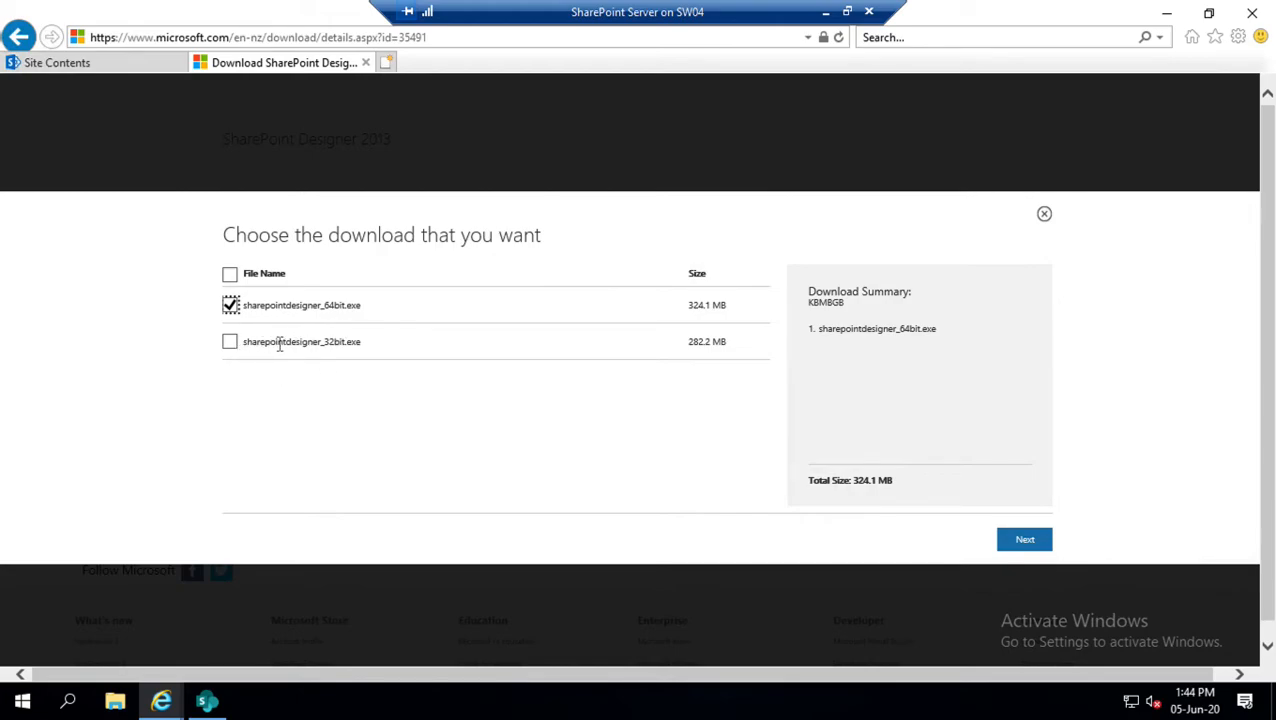
click(1036, 552)
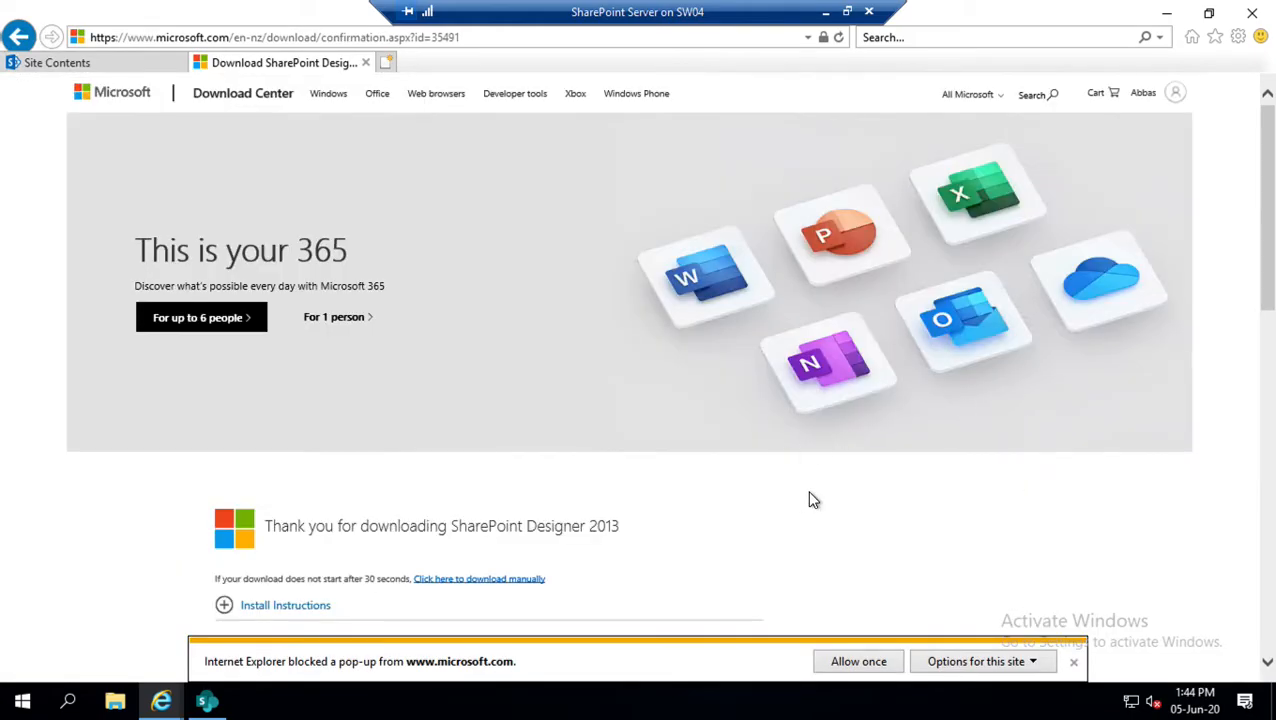
scroll(810, 500, down, 3)
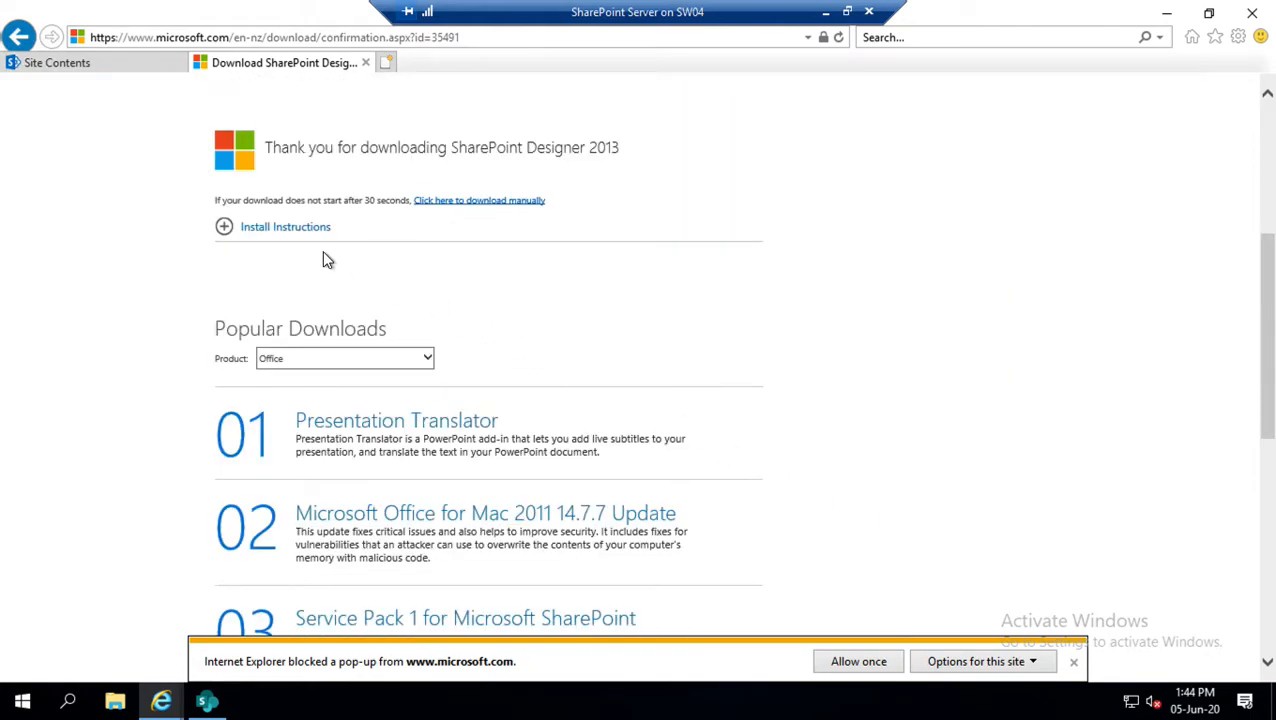
scroll(527, 359, up, 2)
scroll(700, 300, up, 2)
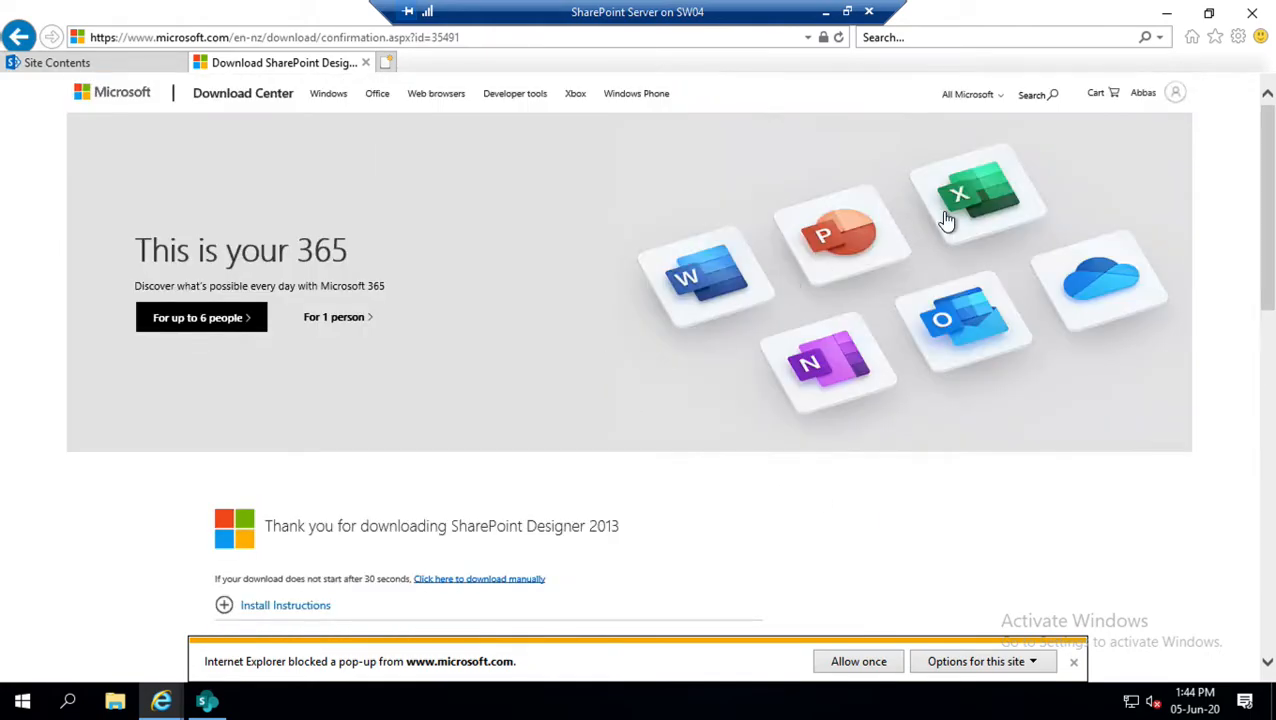
click(858, 662)
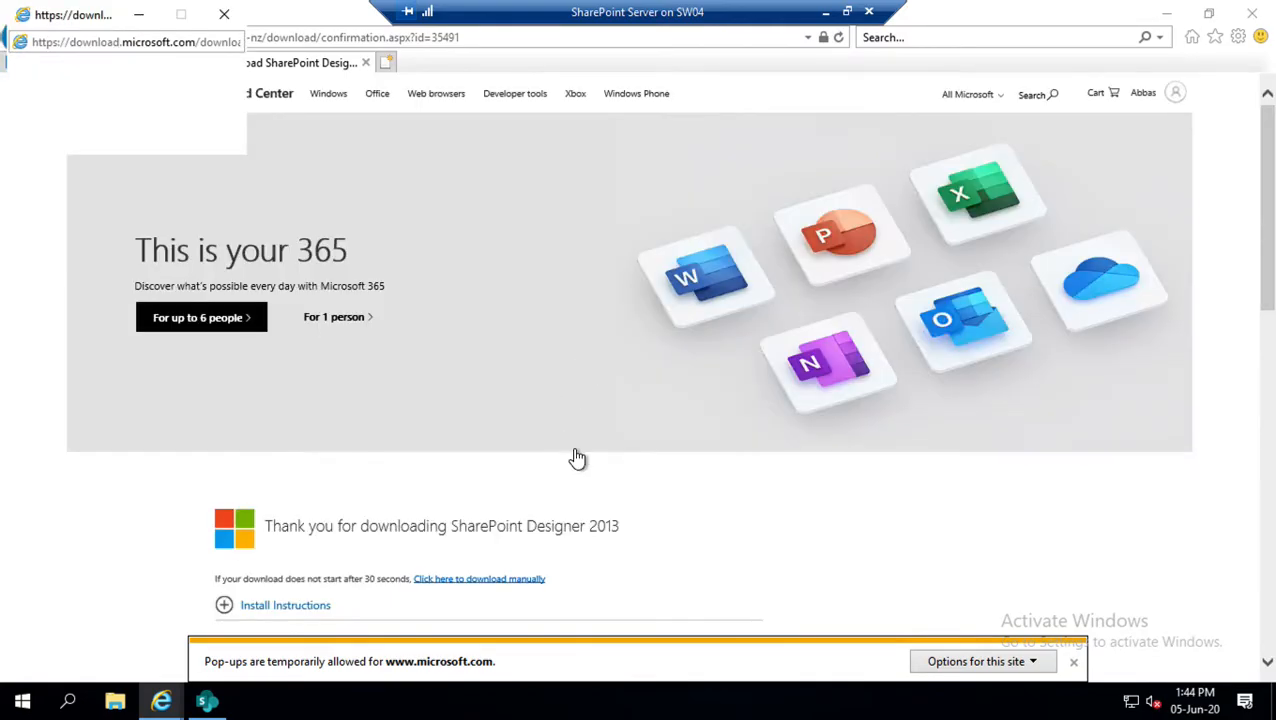
click(955, 667)
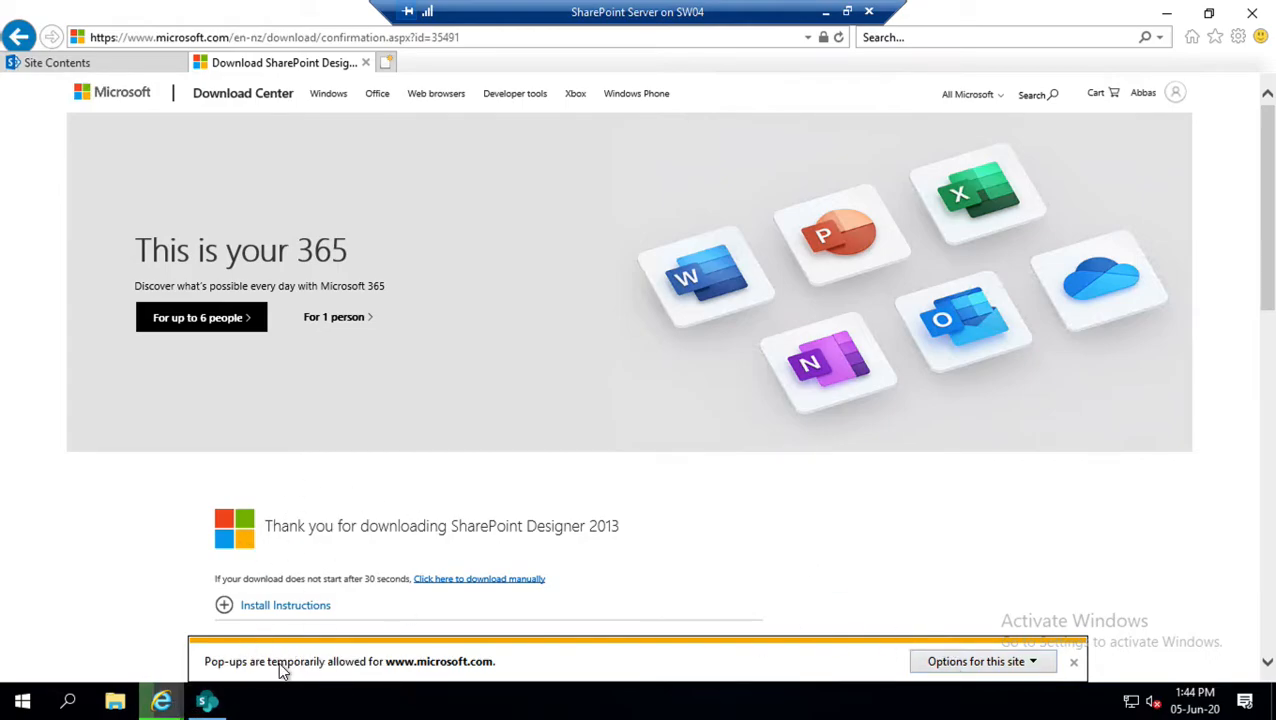
mouse_move(166, 703)
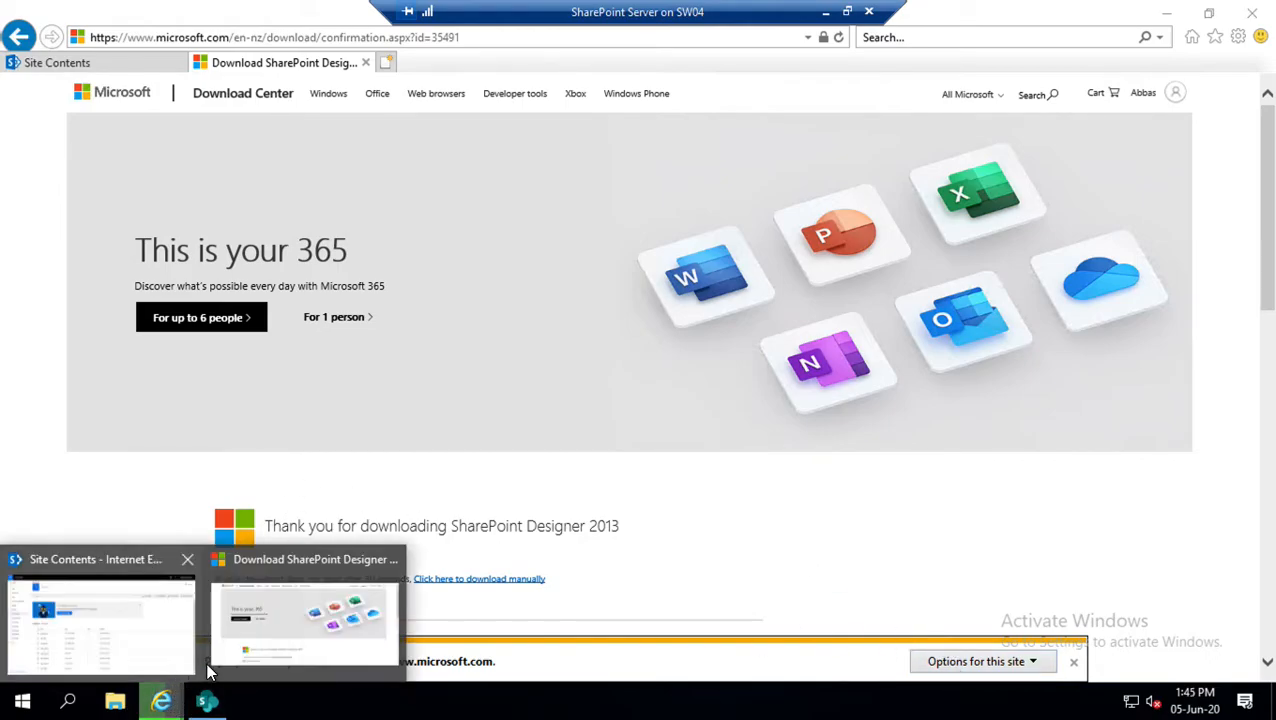
click(863, 675)
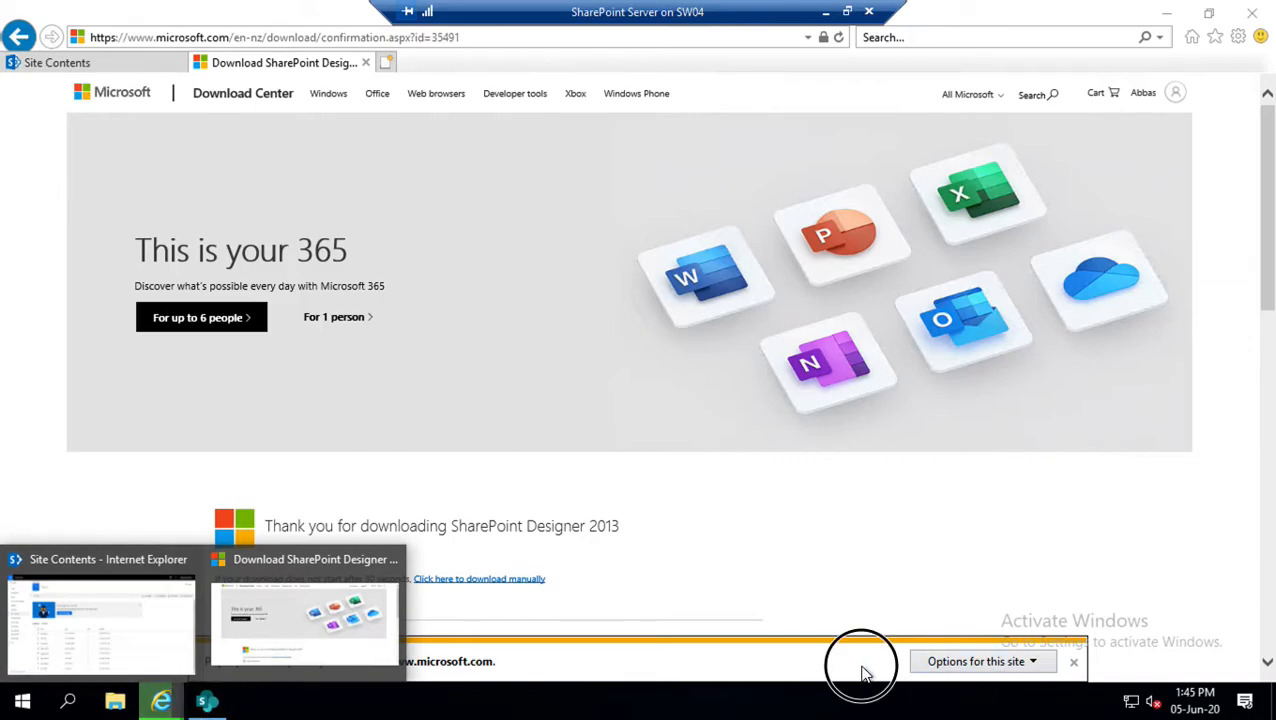
click(1038, 666)
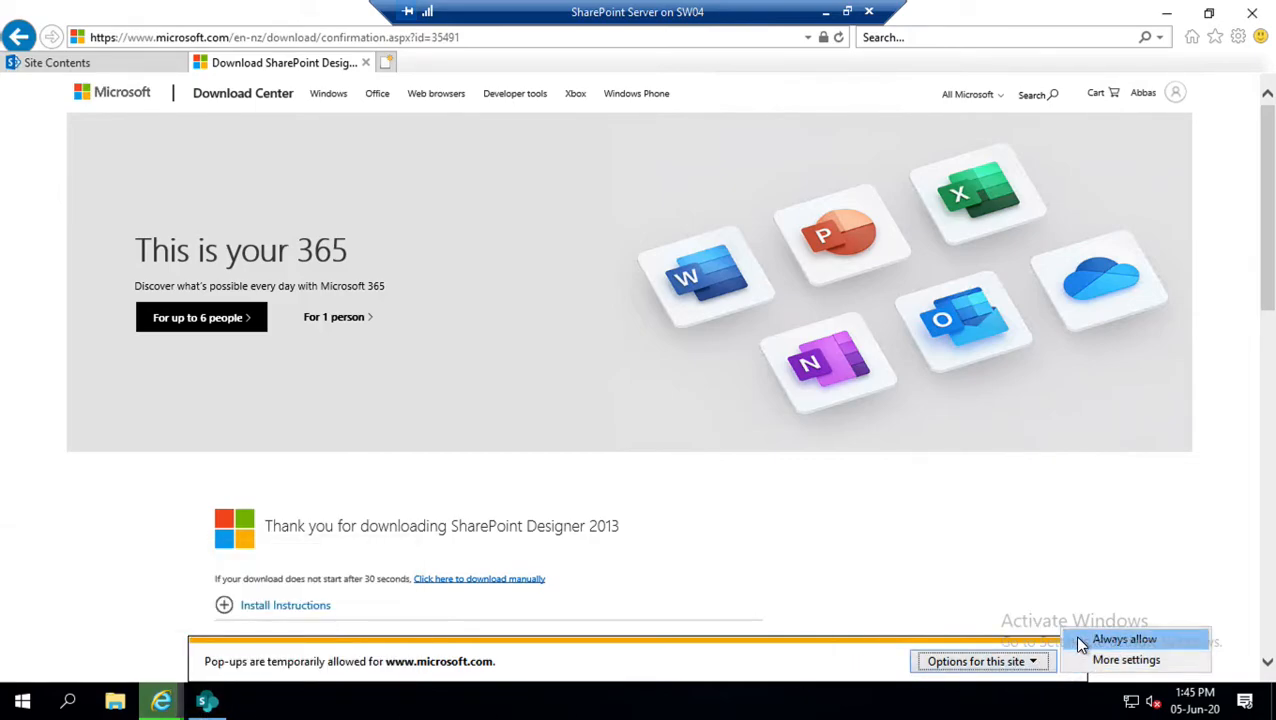
click(944, 520)
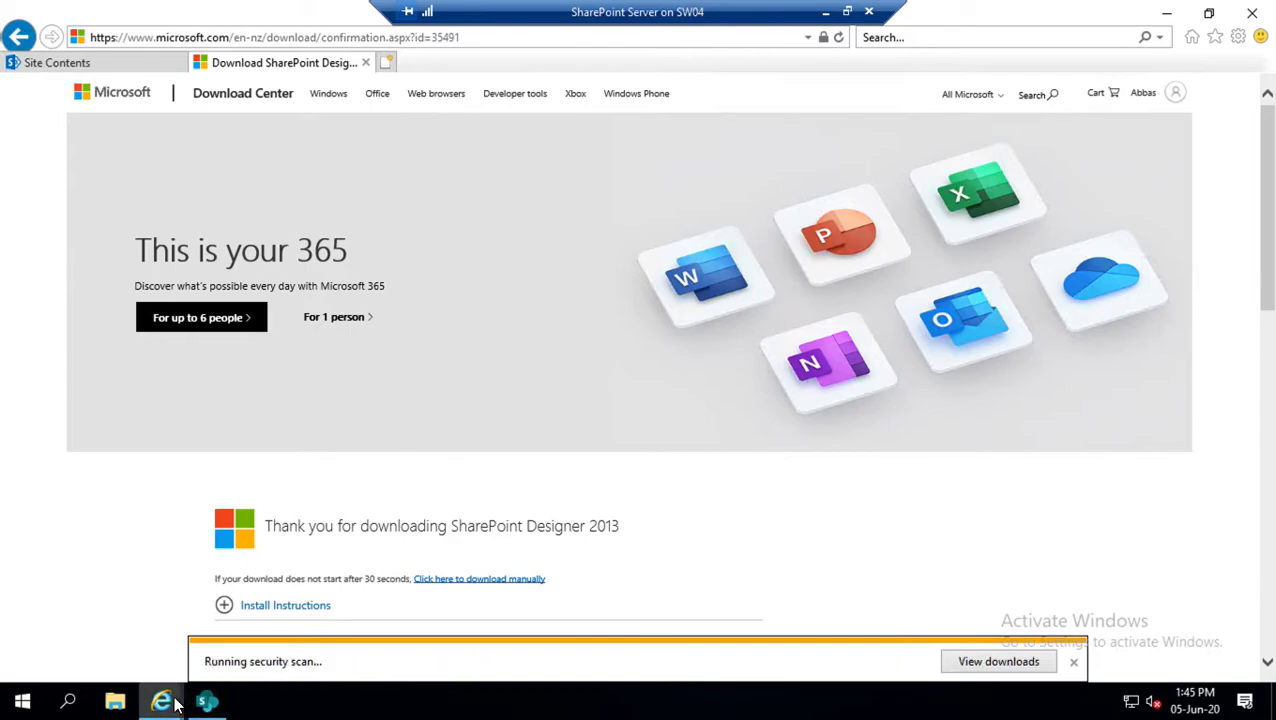
Run the downloaded SharePoint Designer installer from the browser's download list and accept the license terms
click(997, 665)
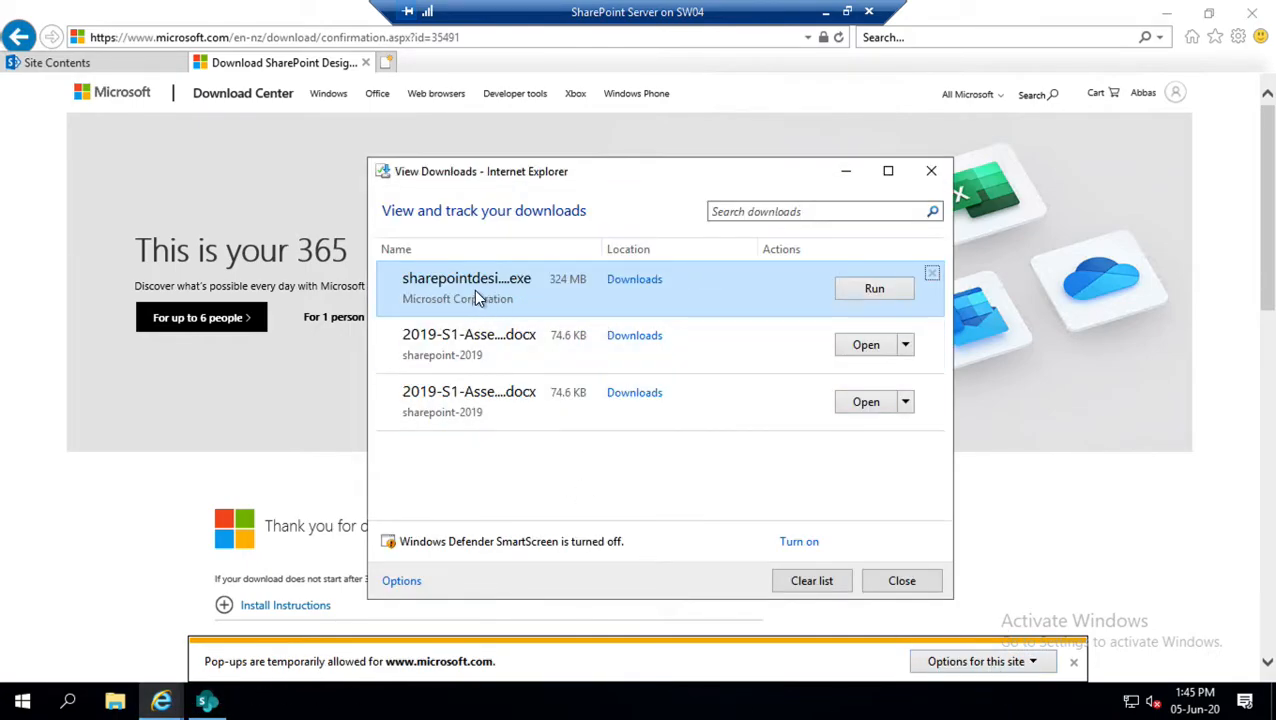
click(874, 289)
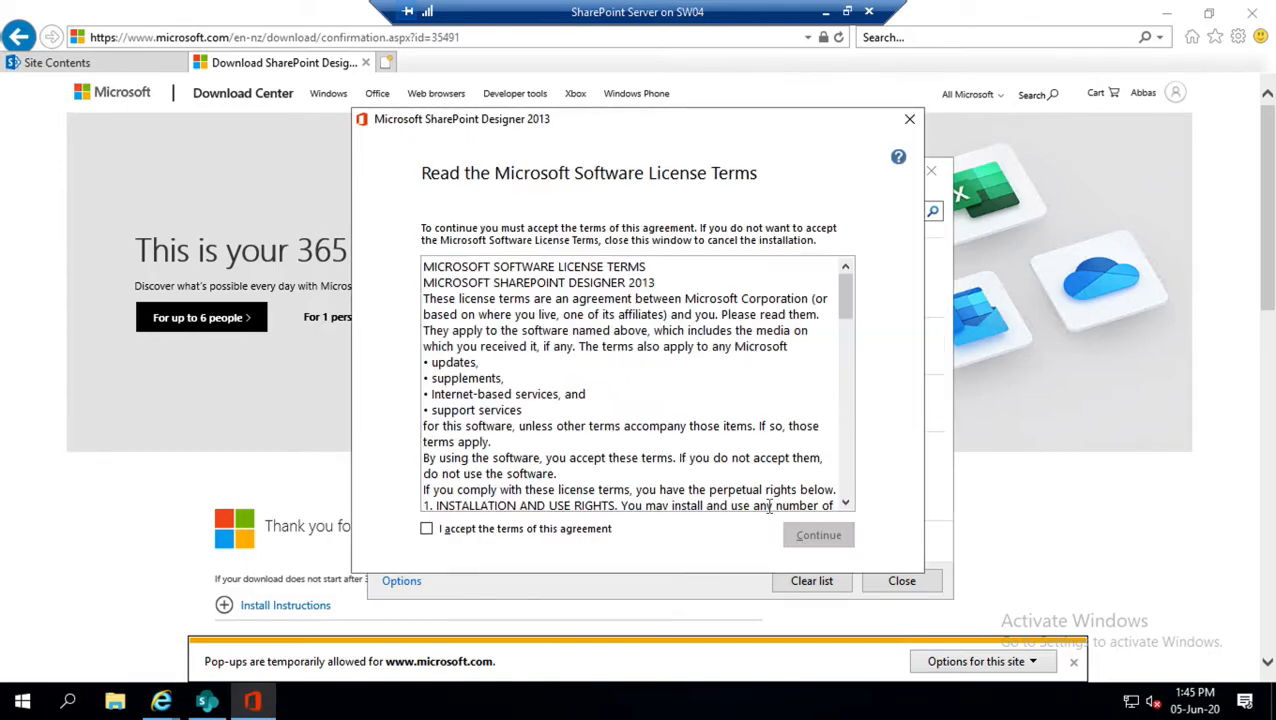
click(442, 527)
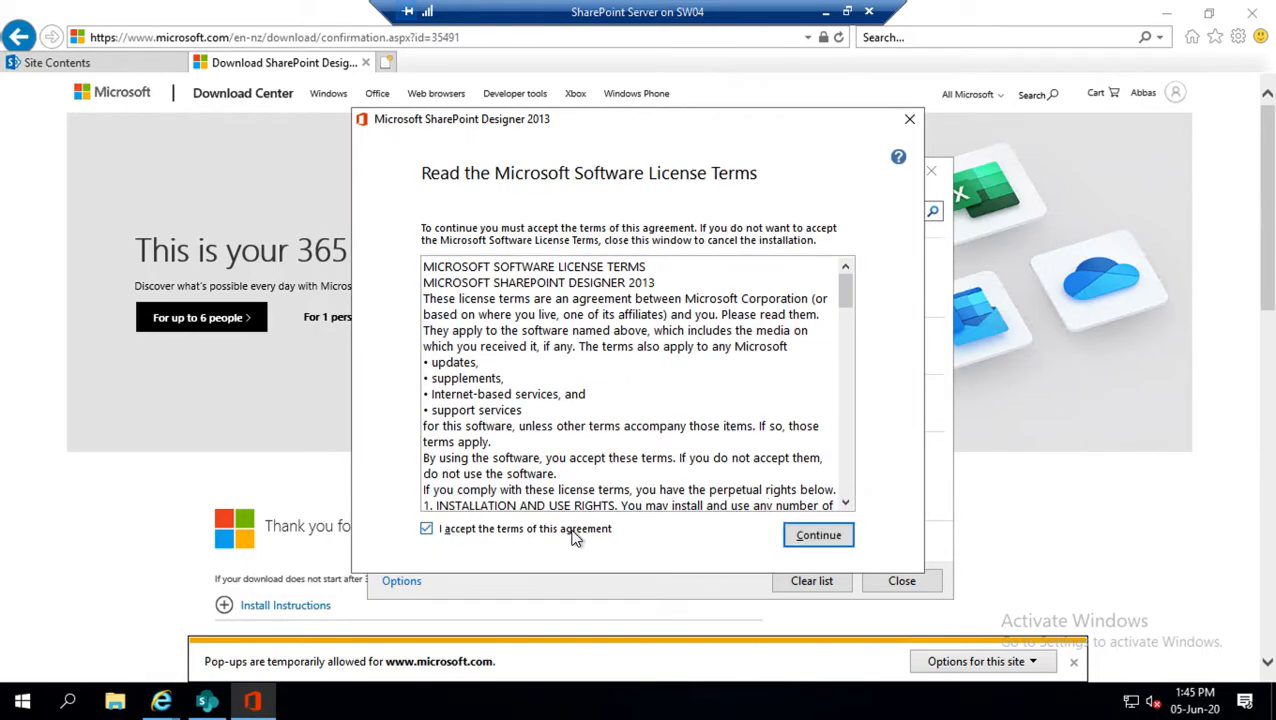
click(816, 536)
Customize the installation with Office Shared Features set to Run all from My Computer, install it, and close the installer and download list
click(642, 414)
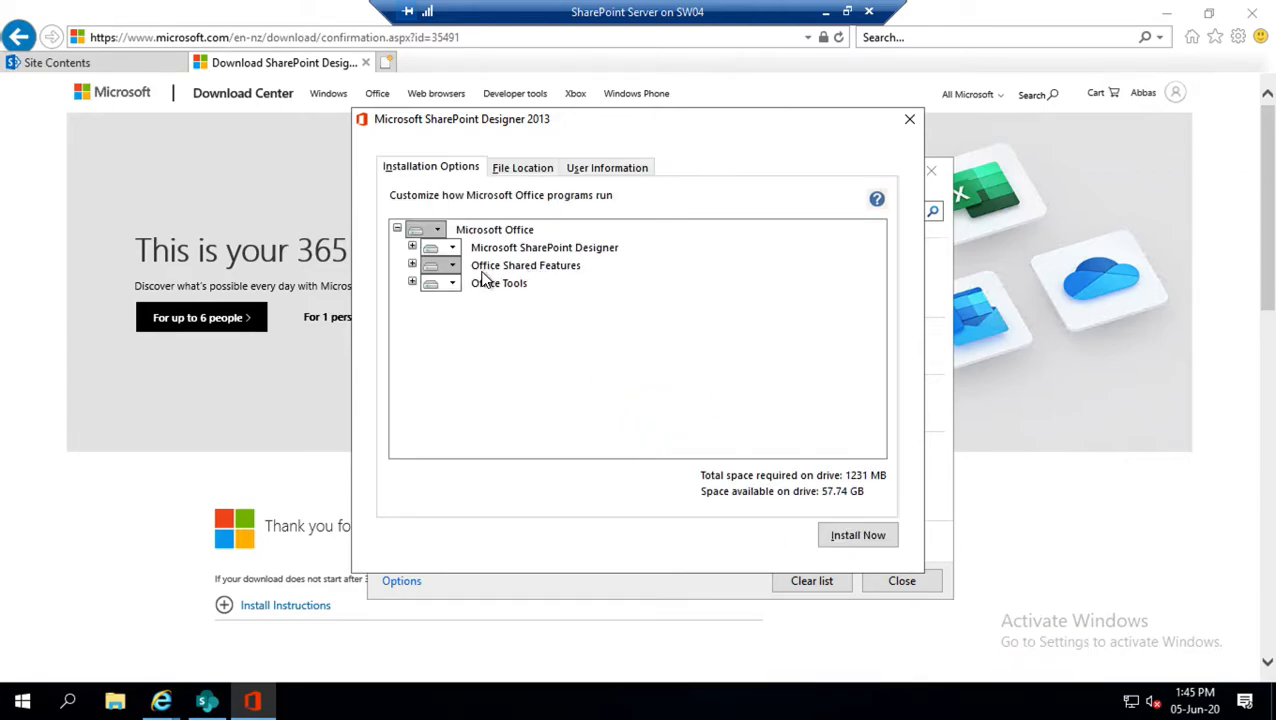
click(412, 265)
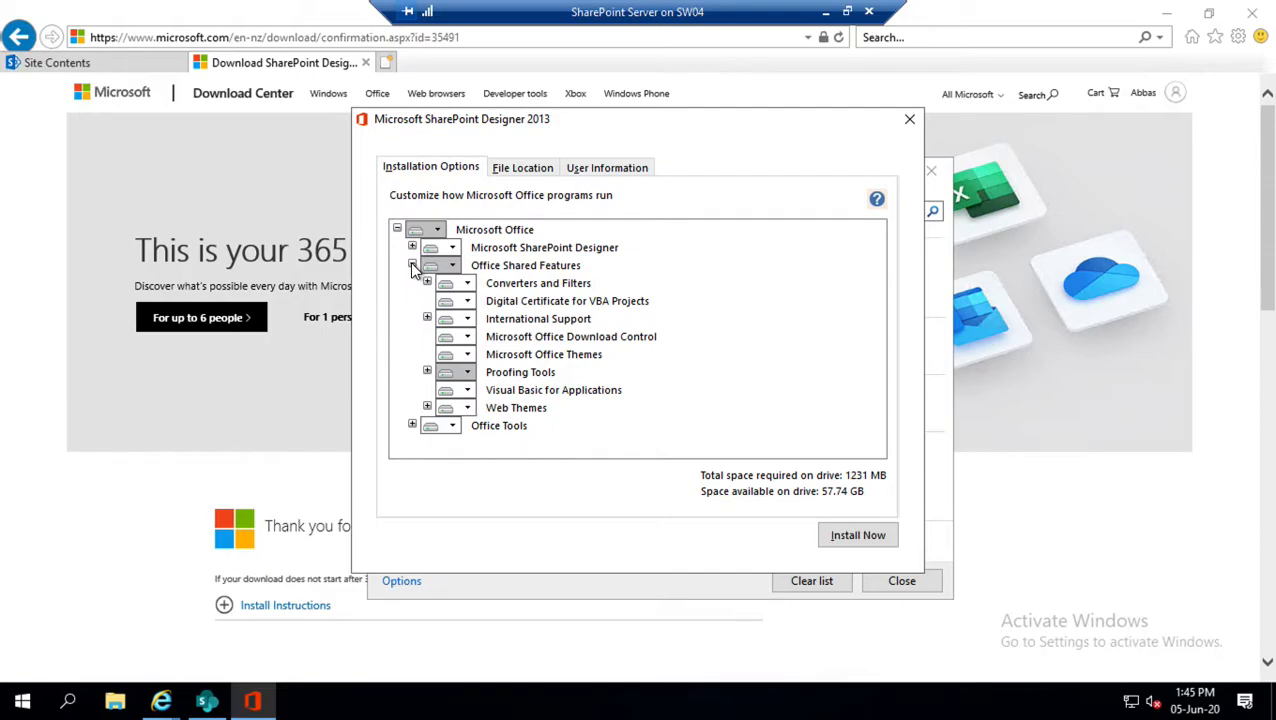
click(451, 265)
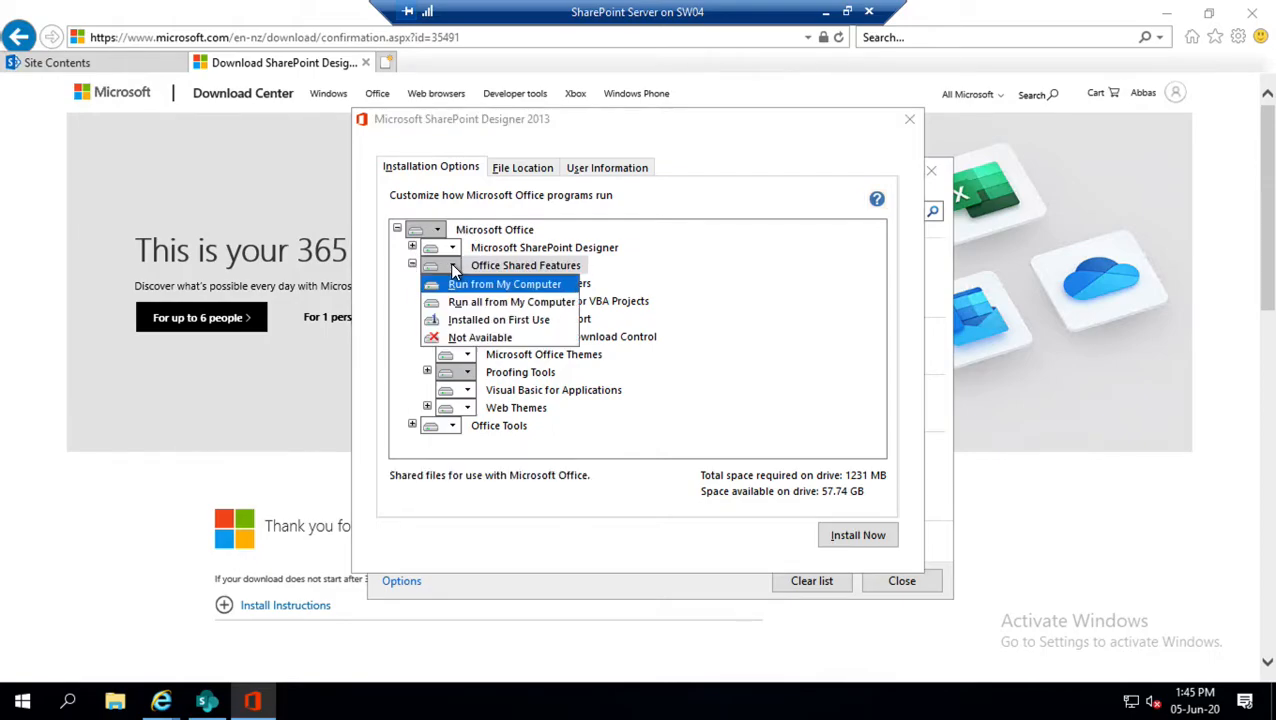
click(466, 301)
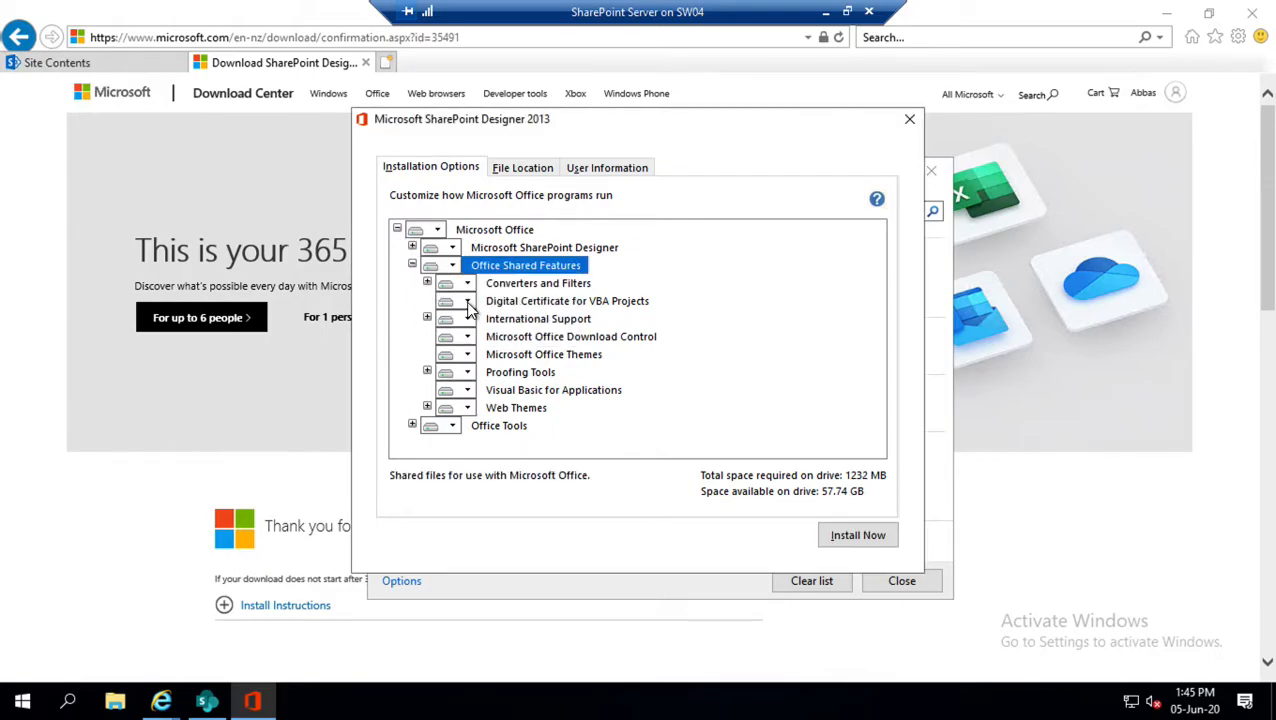
click(852, 533)
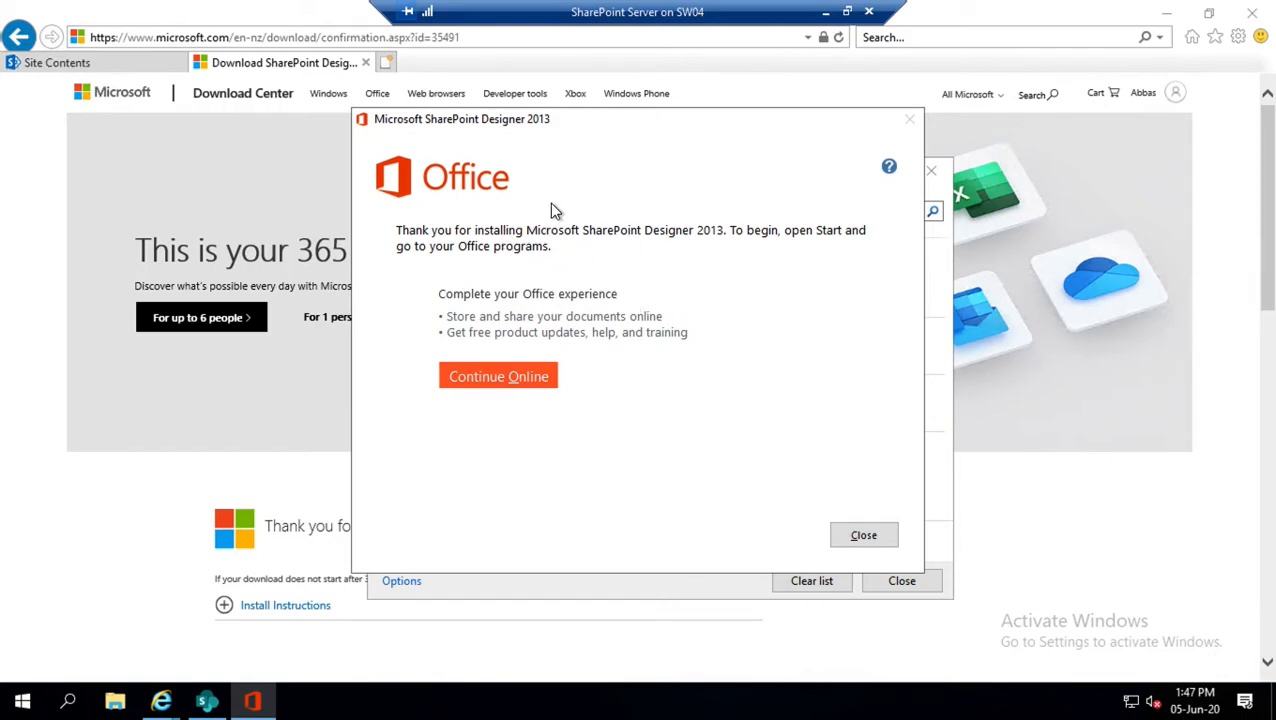
click(866, 540)
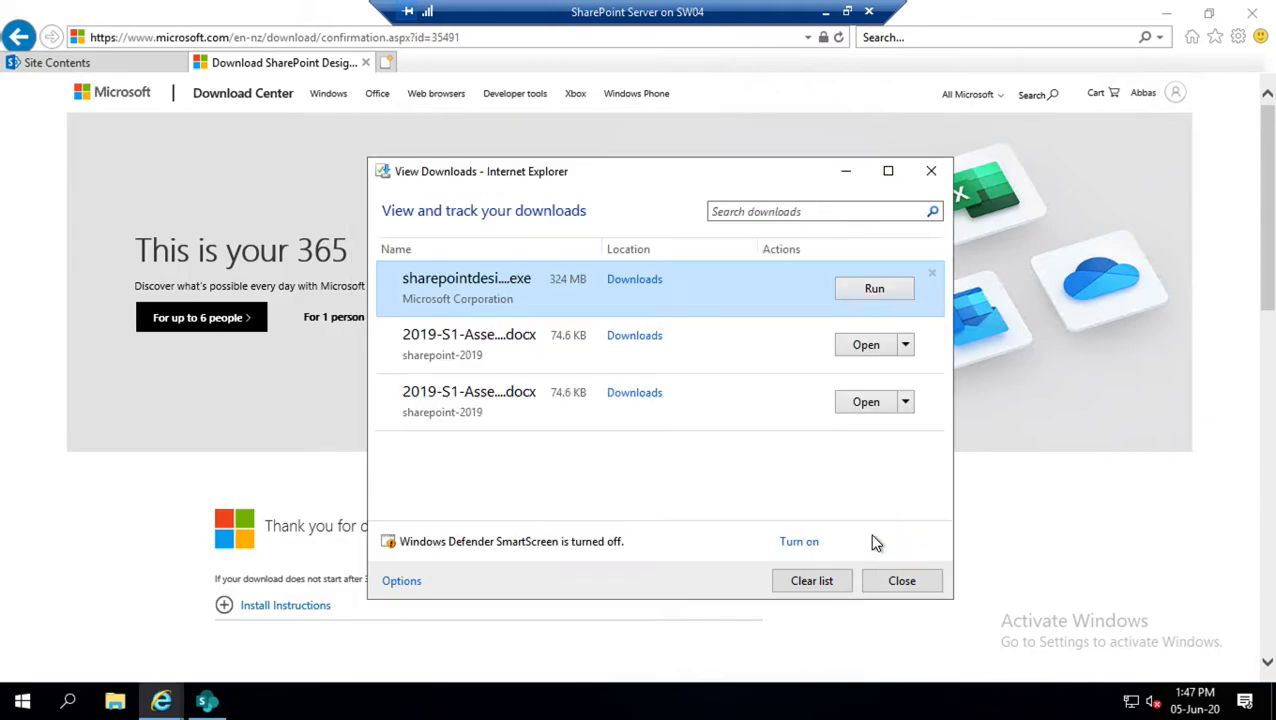
click(903, 581)
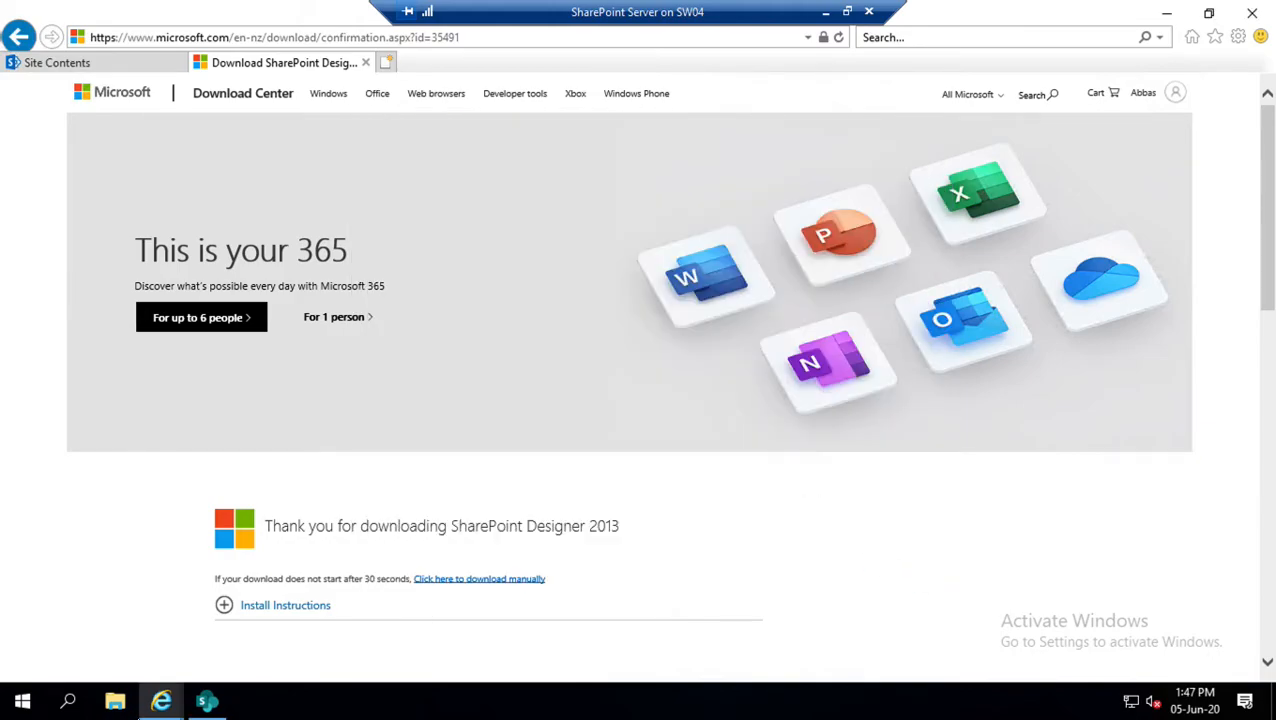
Launch SharePoint Designer 2013 and accept the Install updates only option for its first run
click(23, 701)
text(share)
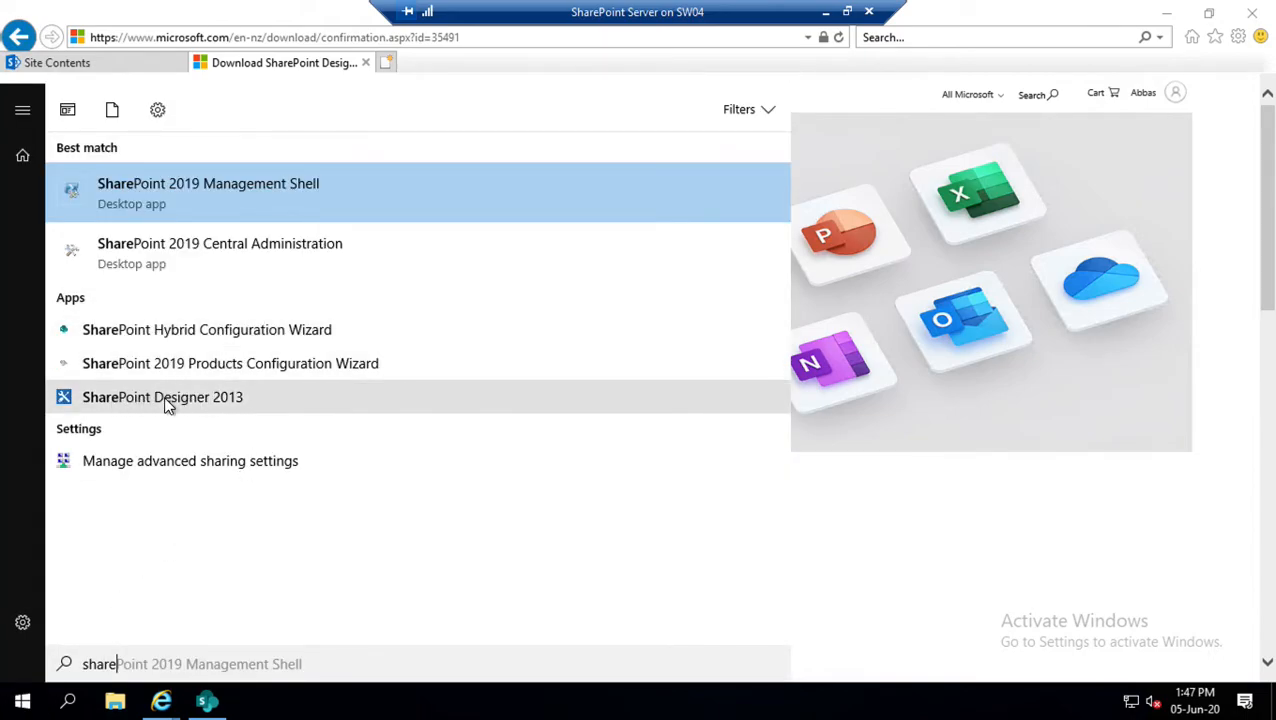
click(127, 400)
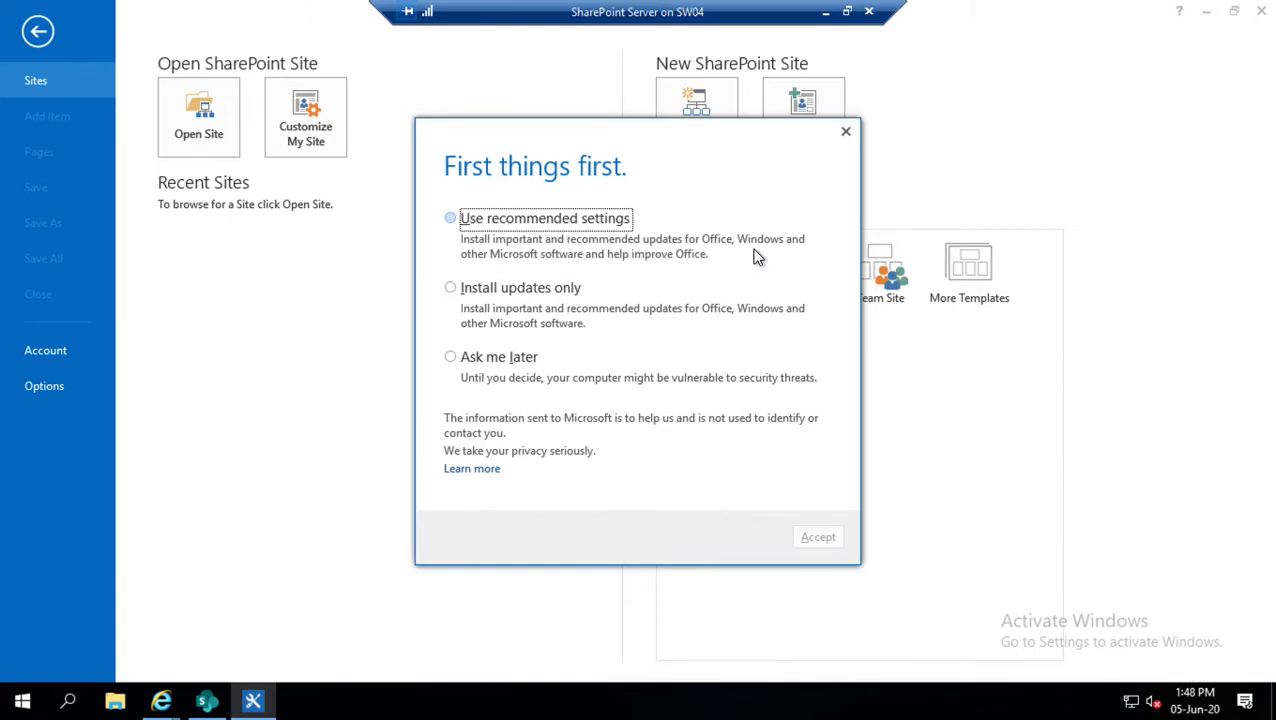
click(527, 293)
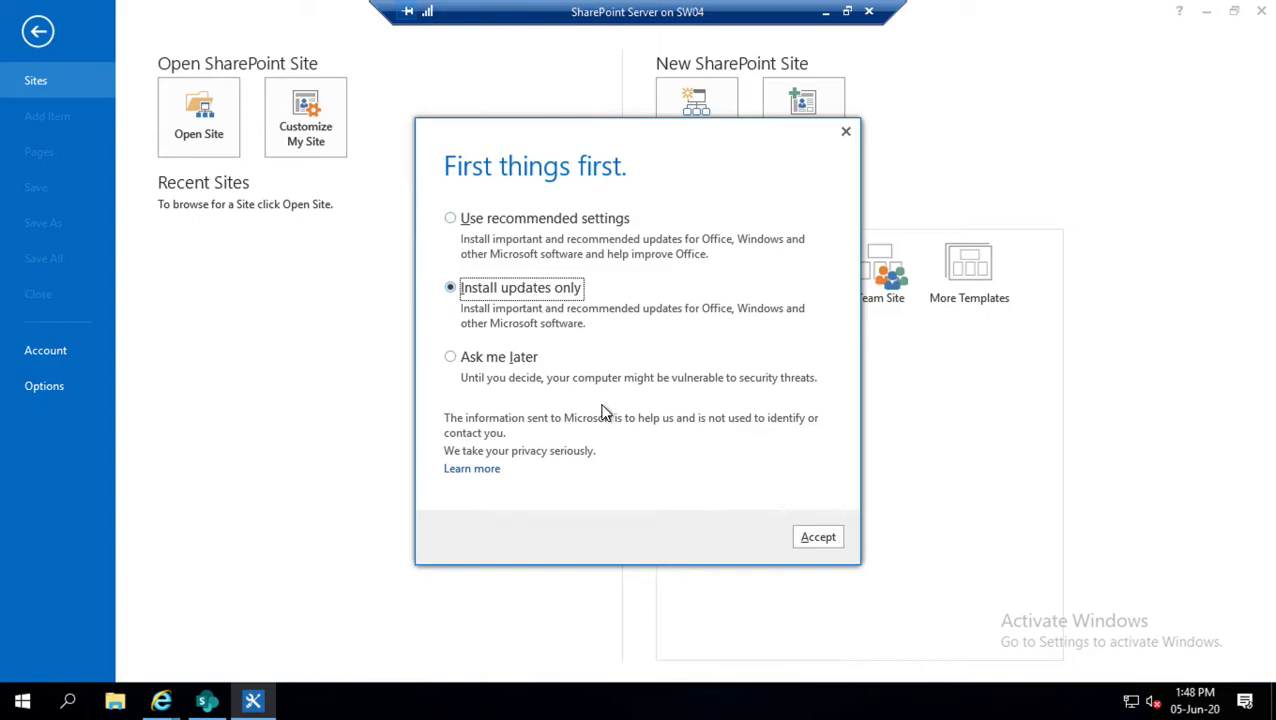
click(818, 538)
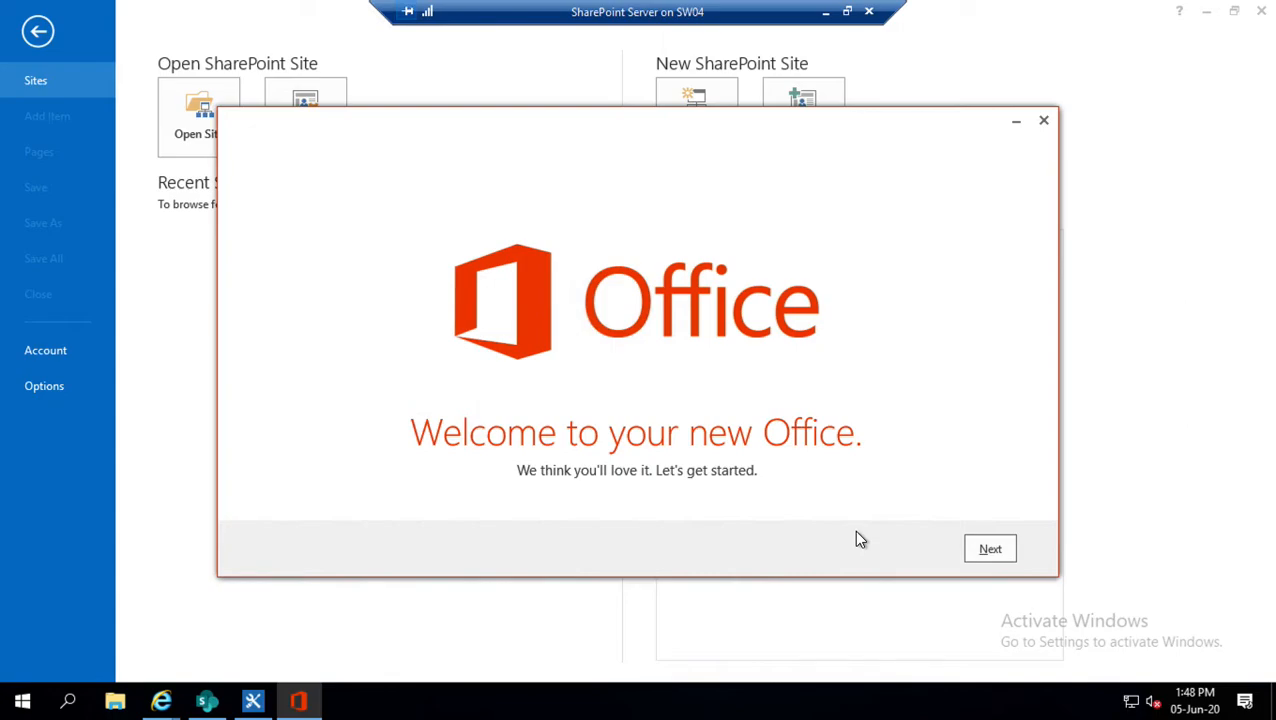
Complete the Office welcome wizard with No Background, declining the introduction to what's new
click(1000, 556)
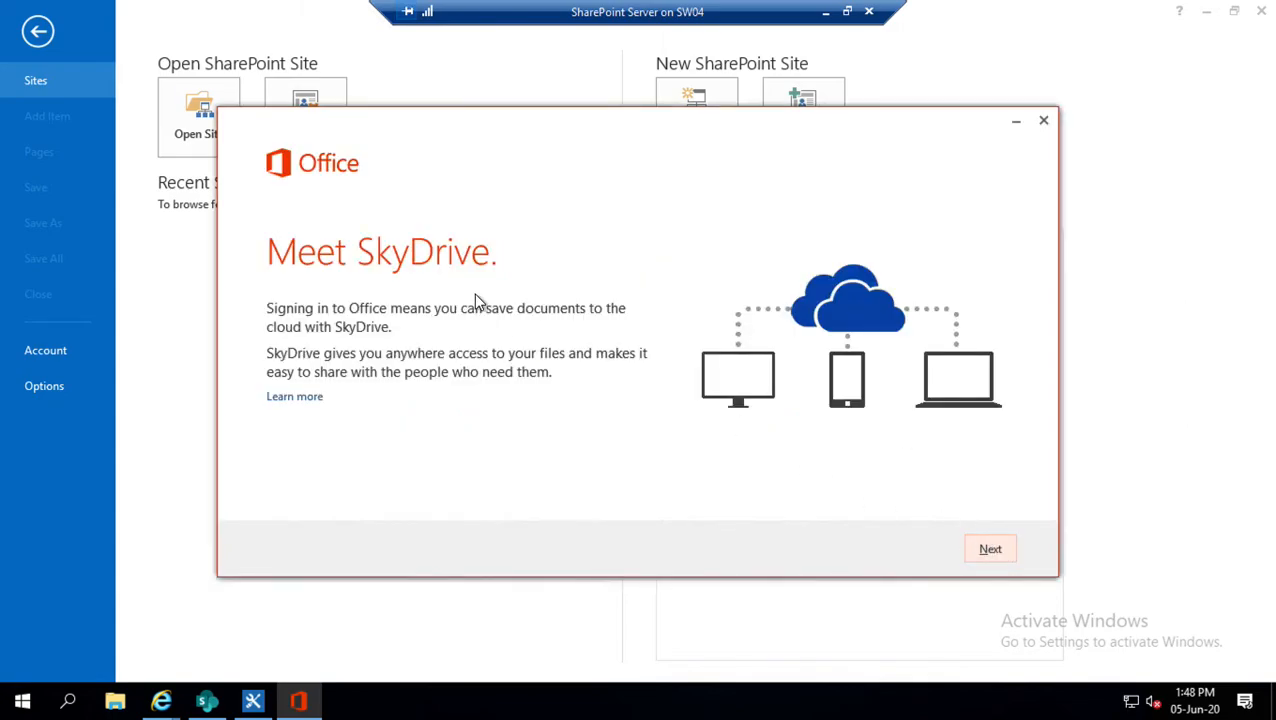
click(983, 553)
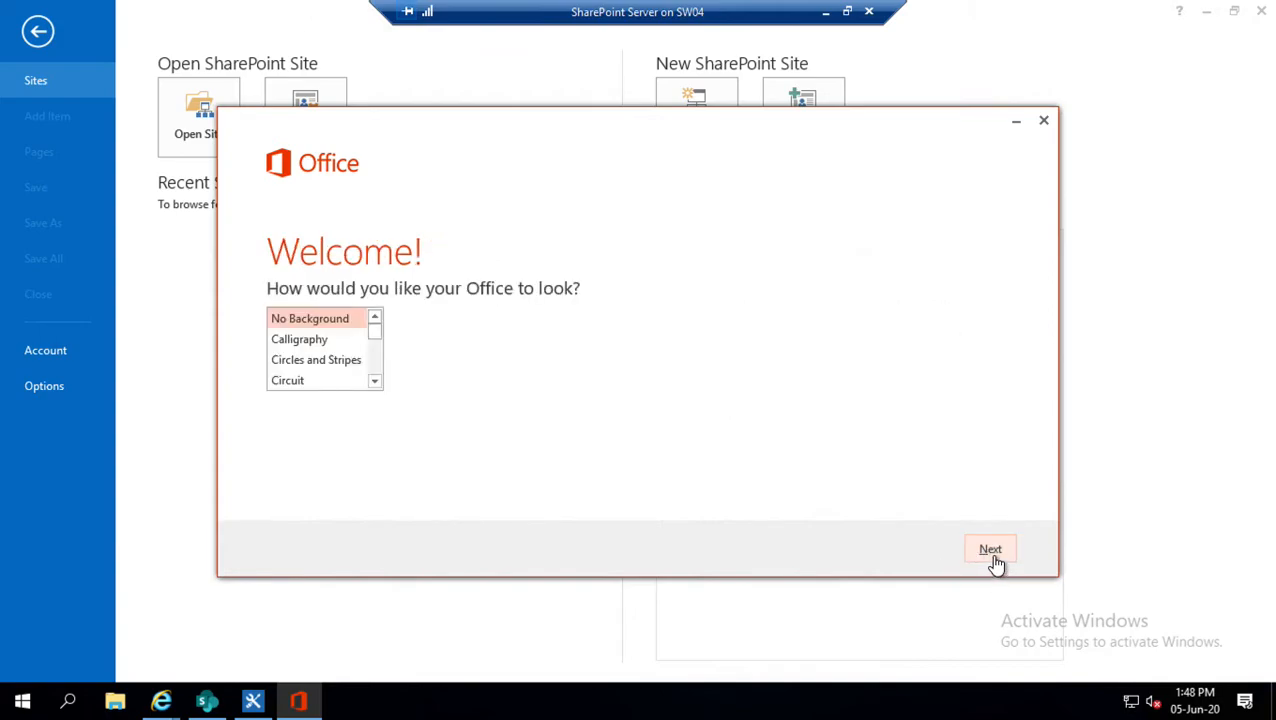
click(990, 552)
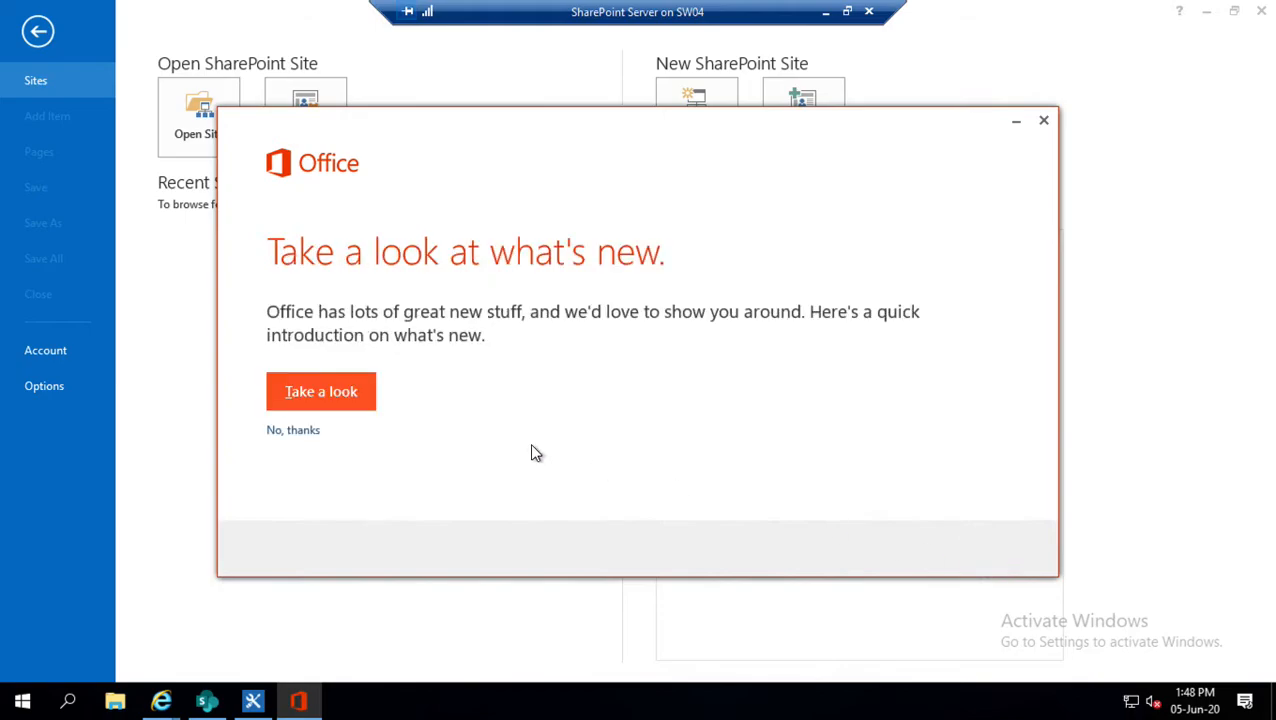
click(300, 432)
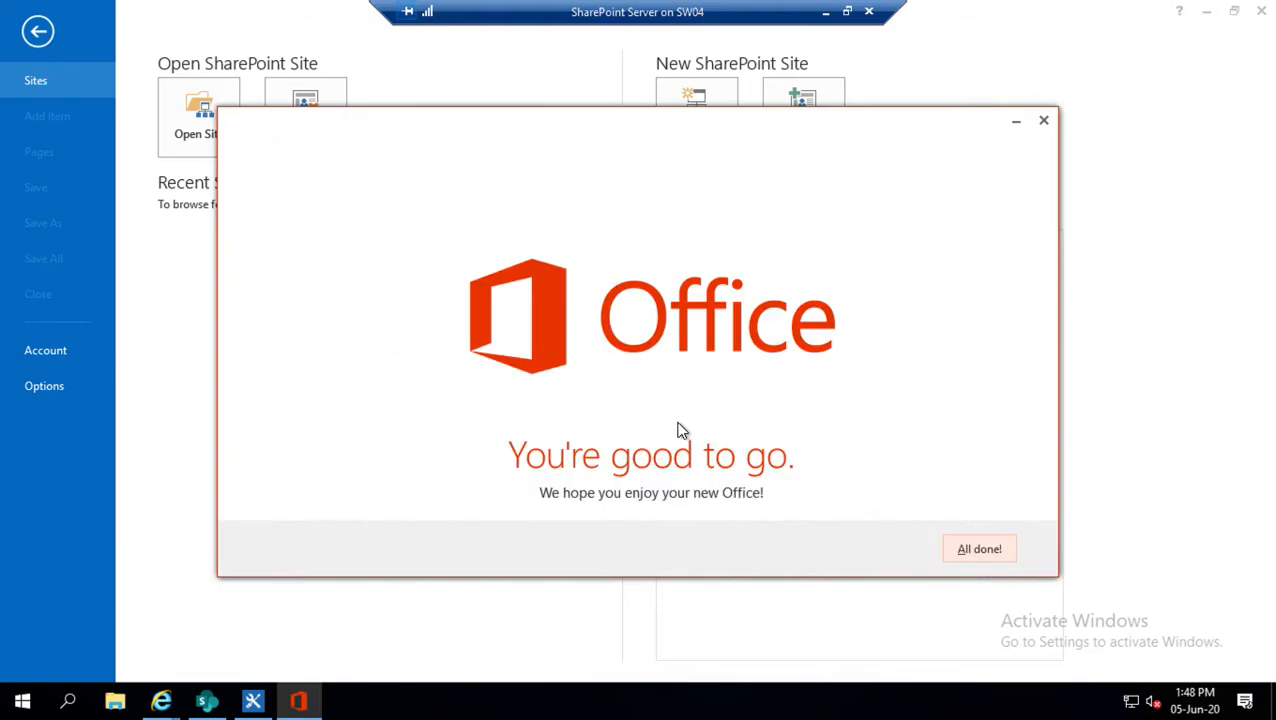
click(963, 553)
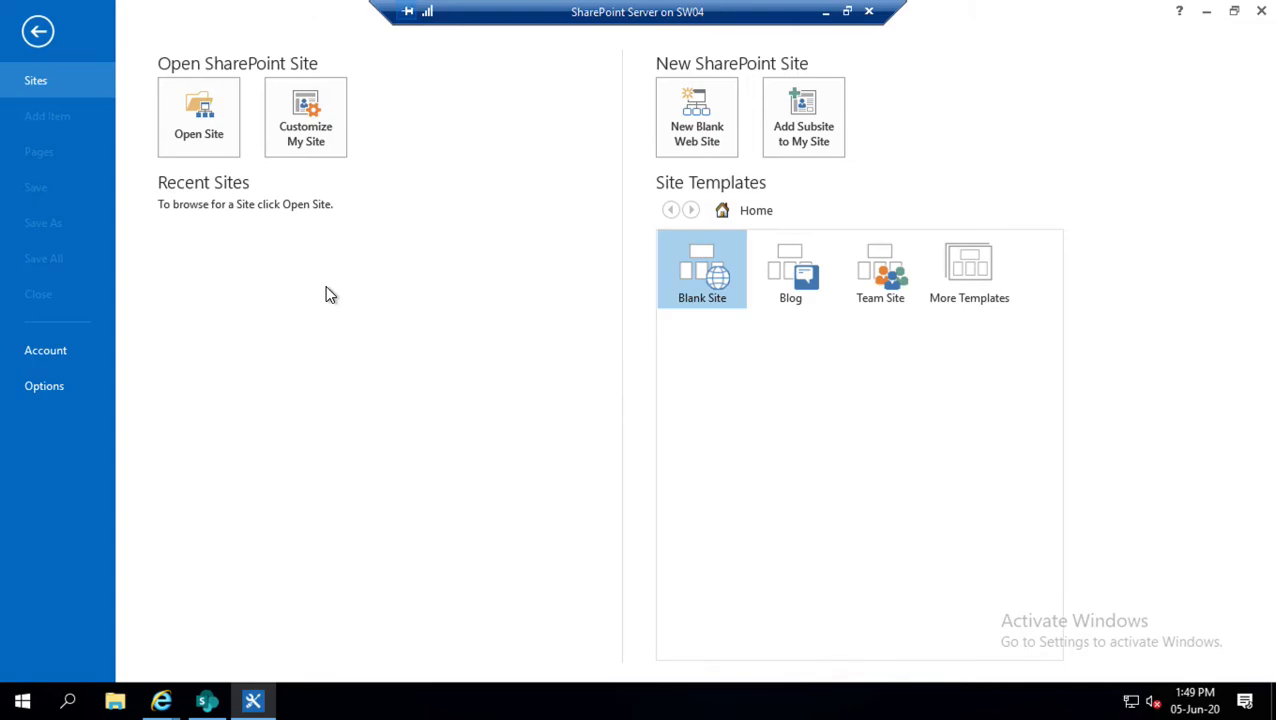
click(196, 140)
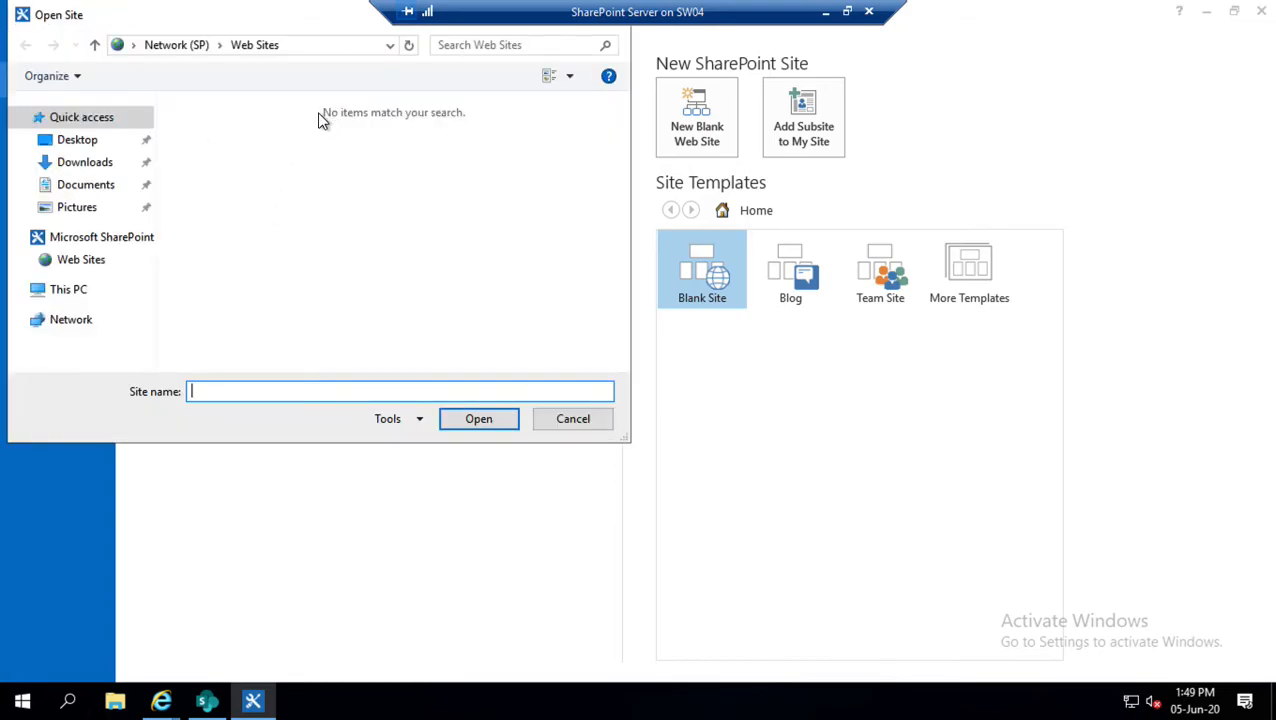
drag(303, 18, 430, 41)
mouse_move(165, 703)
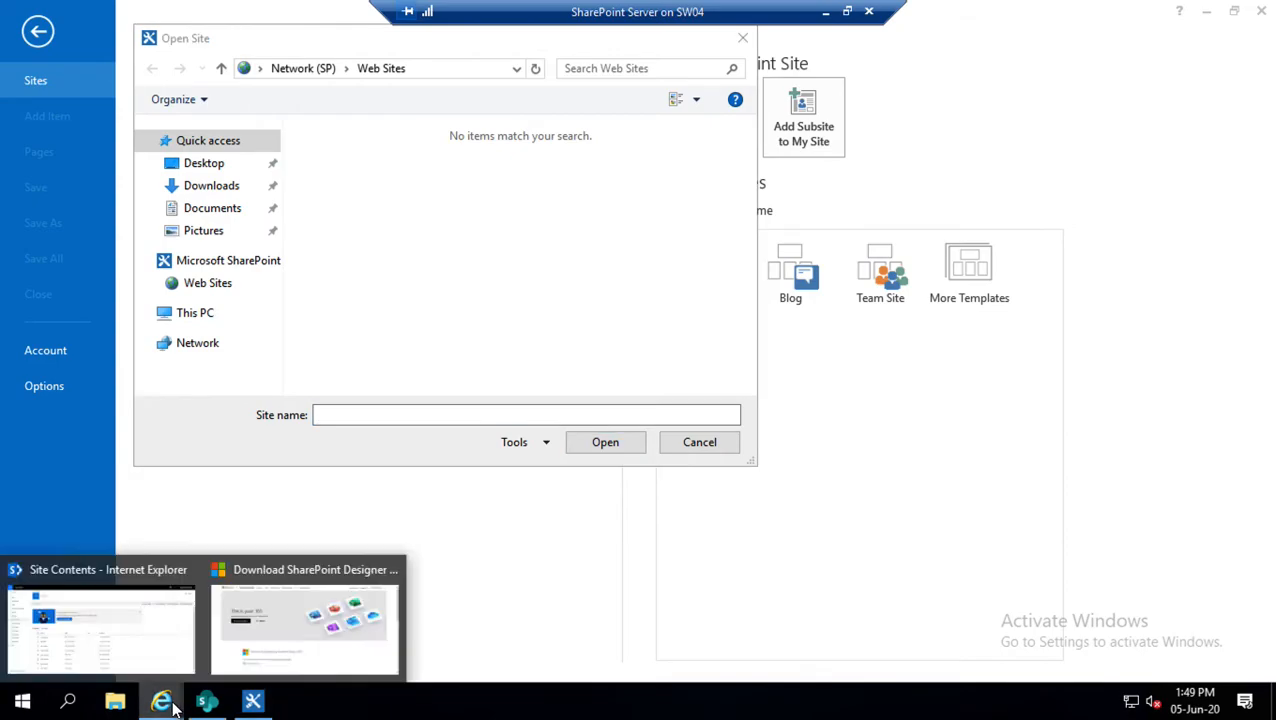
click(166, 656)
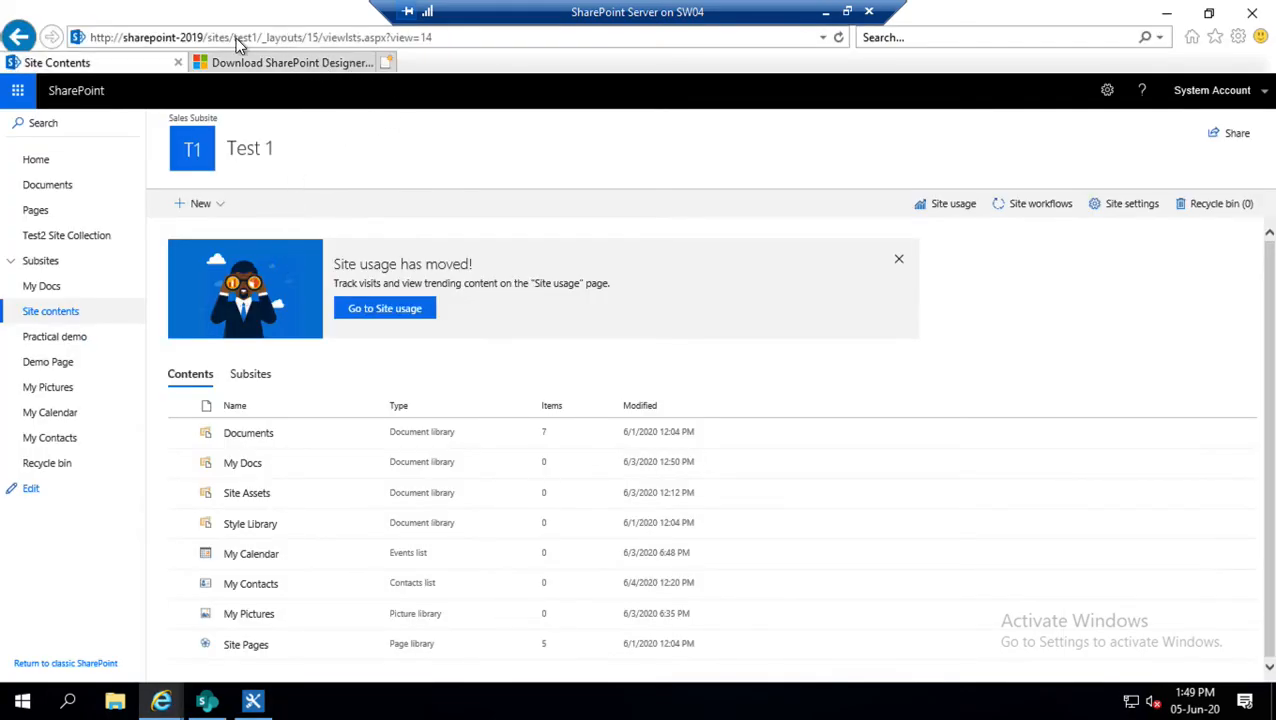
click(267, 37)
click(263, 37)
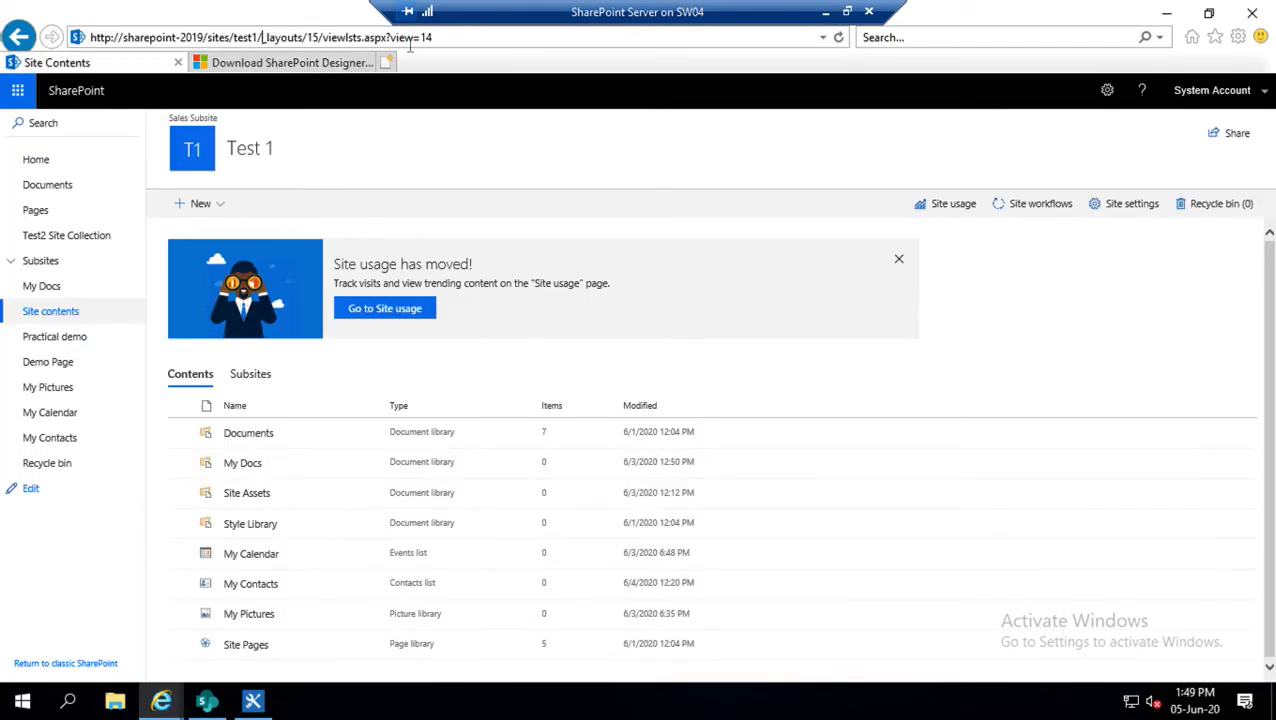
key(shift+Left)
key(shift+Left)
key(shift+Left)
key(shift+Left)
key(shift+Left)
key(shift+Left)
key(shift+Left)
key(shift+Left)
key(shift+Left)
key(shift+Left)
key(shift+Left)
key(shift+Left)
key(shift+Left)
key(shift+Left)
key(shift+Left)
key(shift+Left)
key(shift+Left)
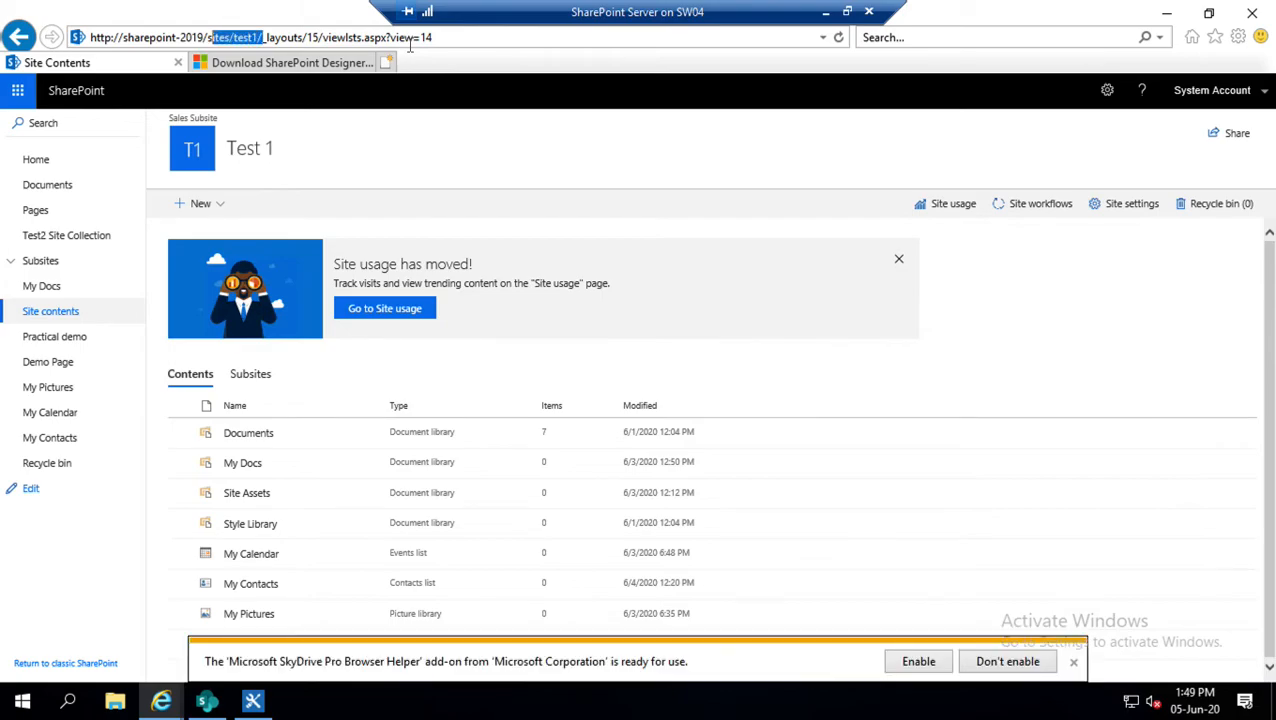
key(shift+Left)
key(shift+Left)
key(shift+Left)
key(shift+Left)
key(shift+Left)
key(shift+Left)
key(shift+Left)
key(shift+Left)
key(shift+Left)
key(shift+Left)
key(shift+Left)
key(shift+Left)
key(shift+Left)
key(shift+Left)
key(shift+Left)
key(shift+Left)
key(shift+Left)
key(shift+Left)
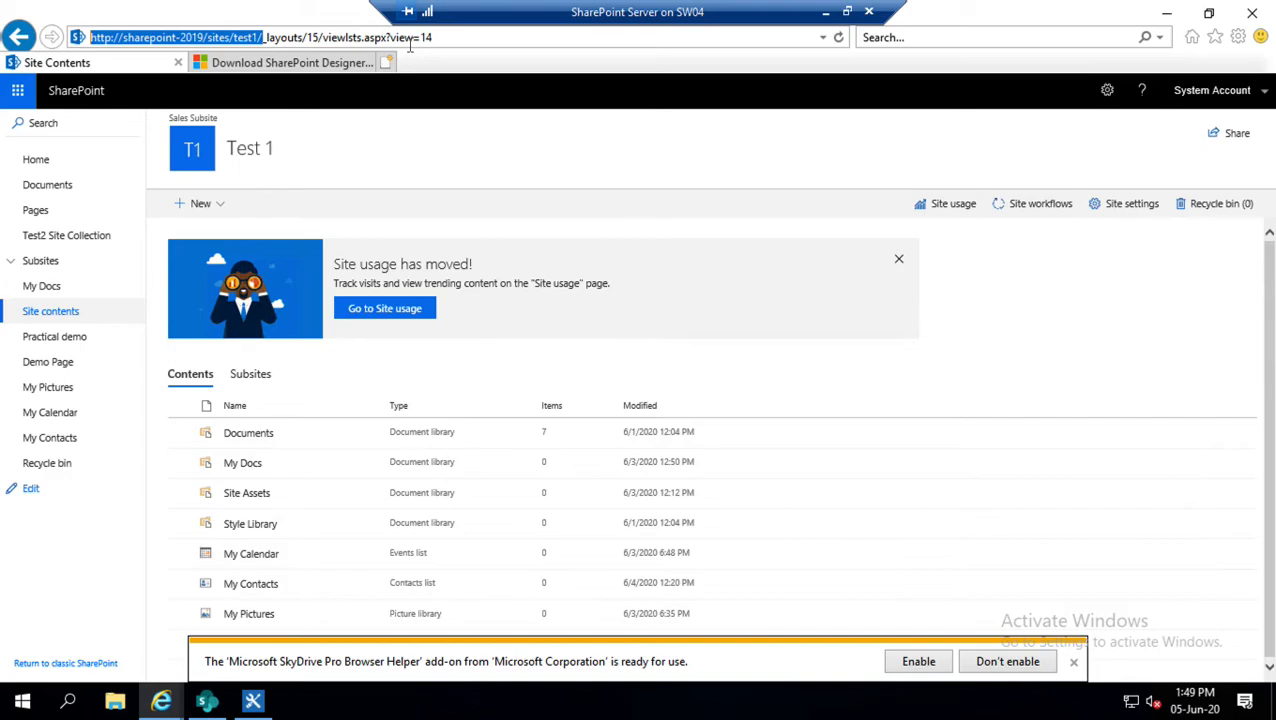
right_click(237, 37)
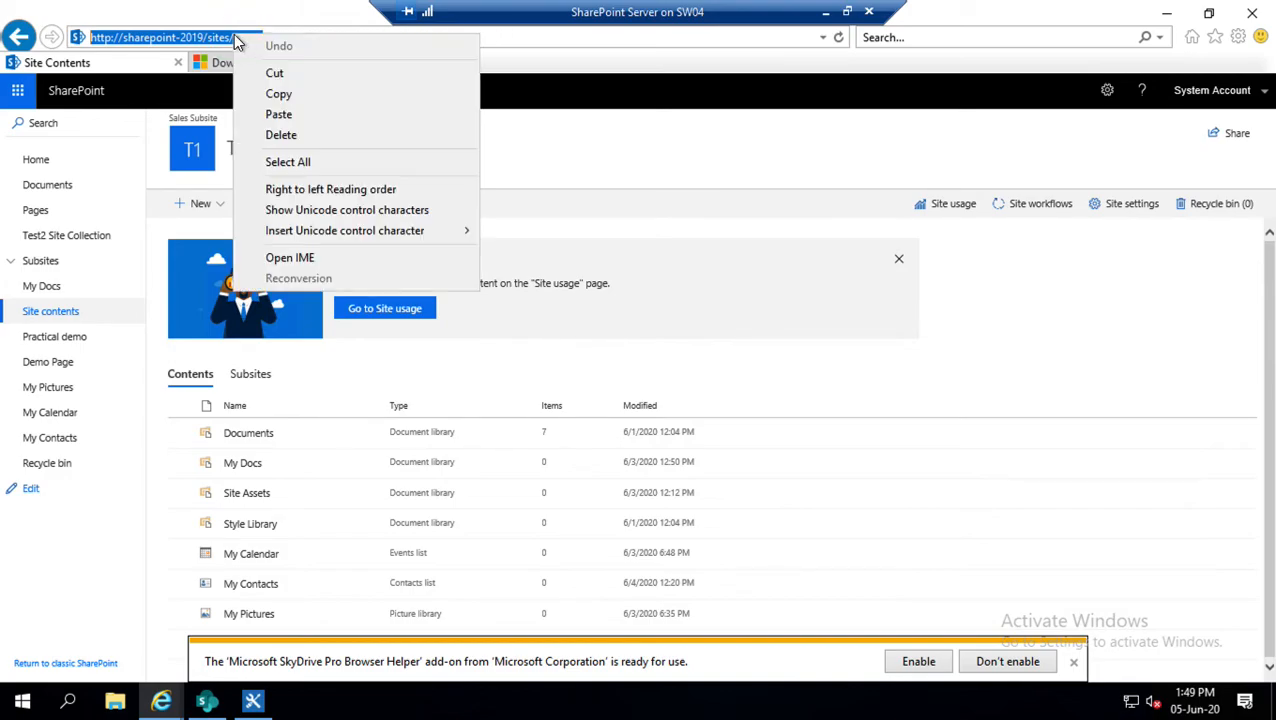
click(278, 93)
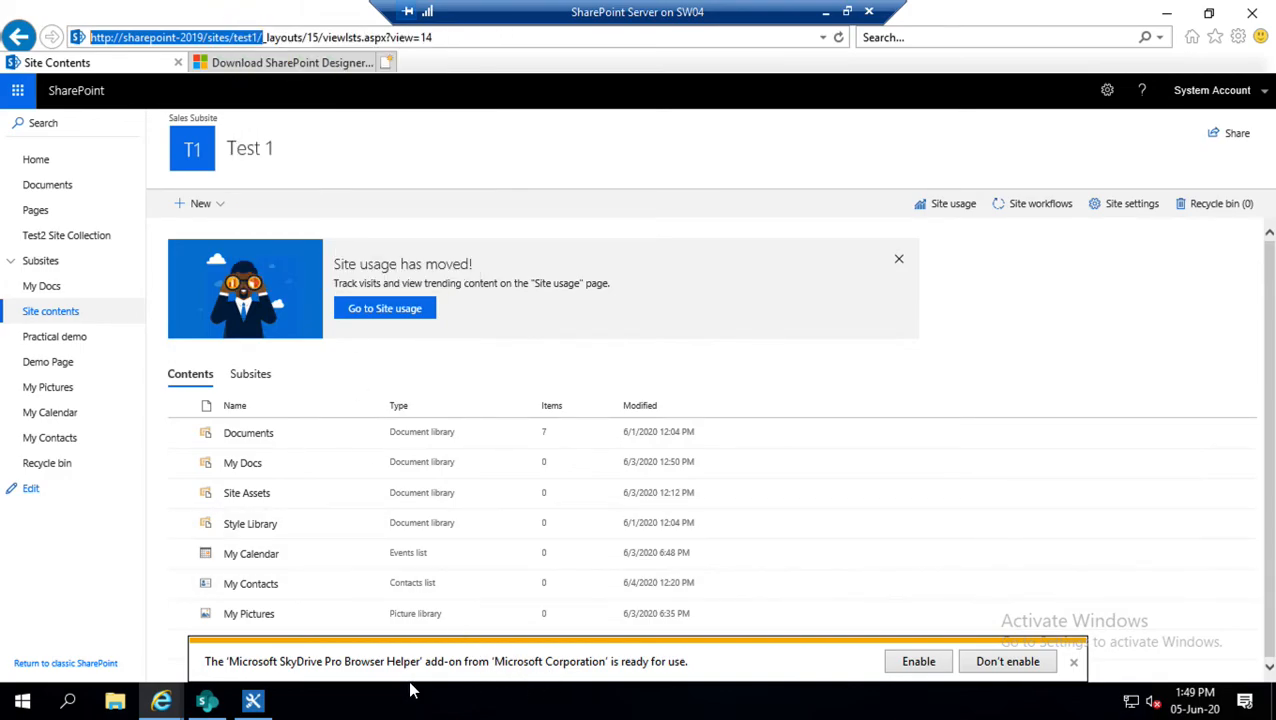
click(254, 703)
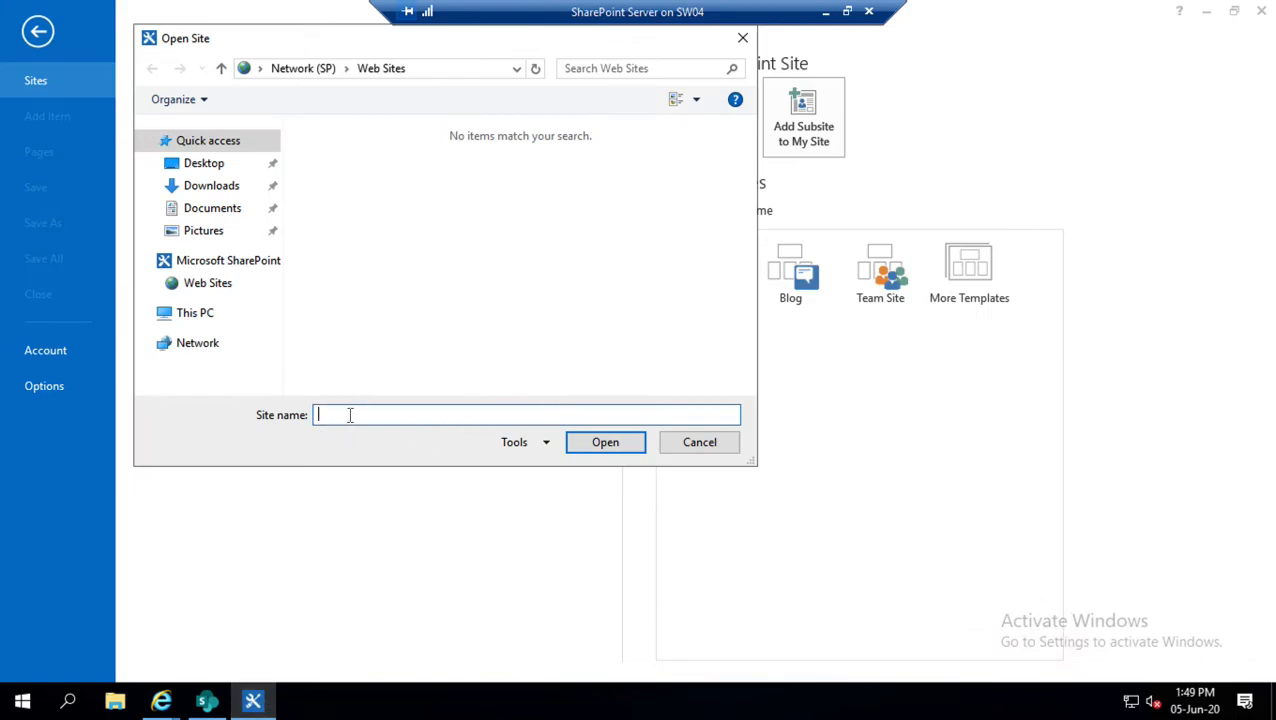
key(ctrl+v)
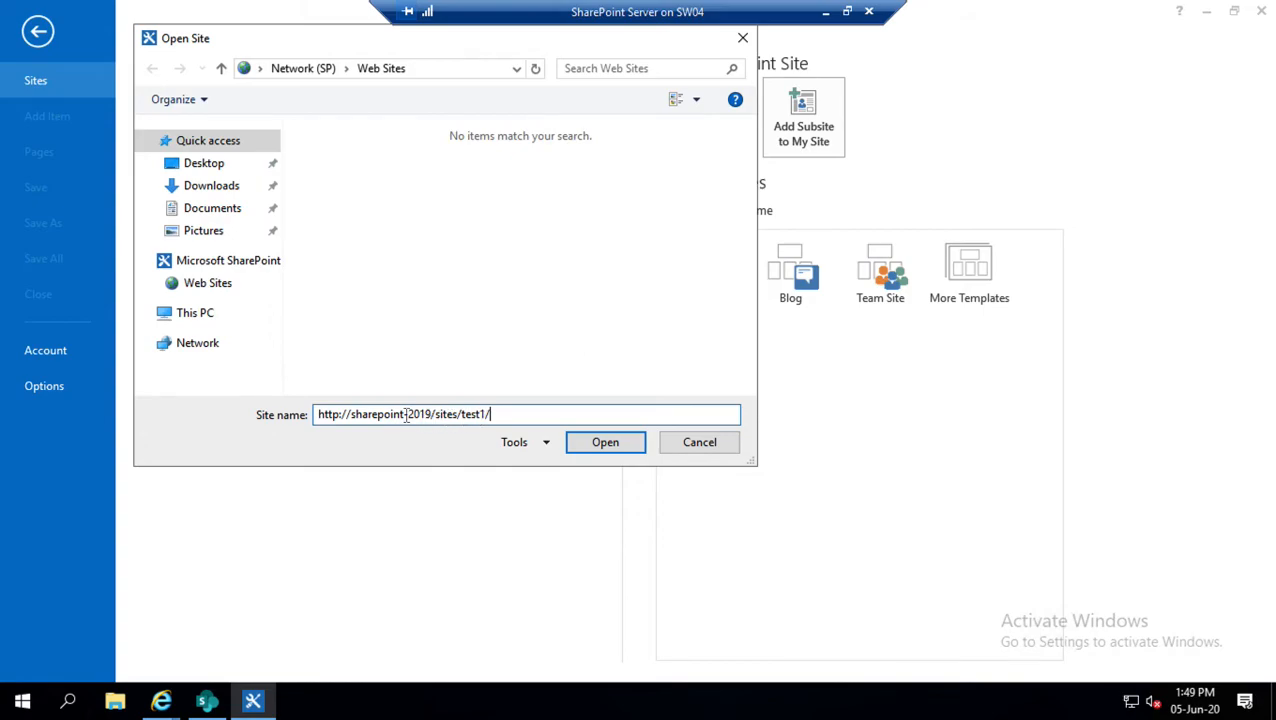
click(491, 414)
drag(491, 414, 262, 413)
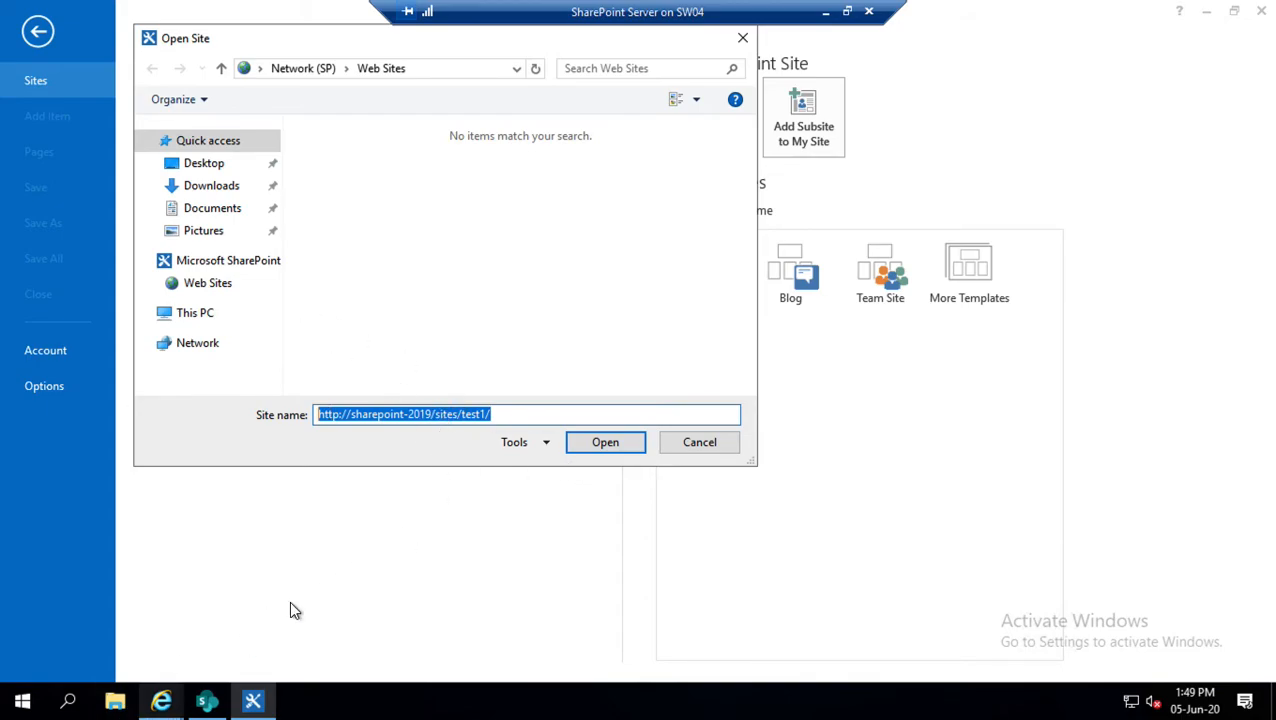
click(503, 413)
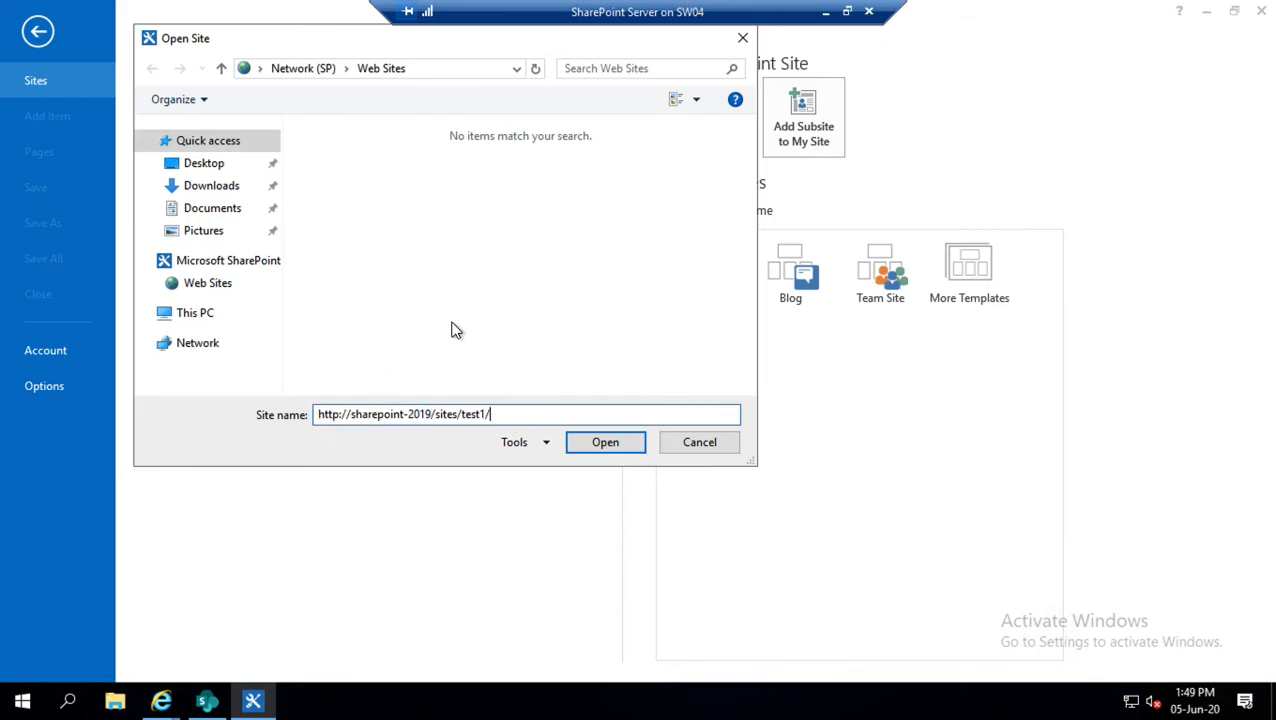
click(605, 443)
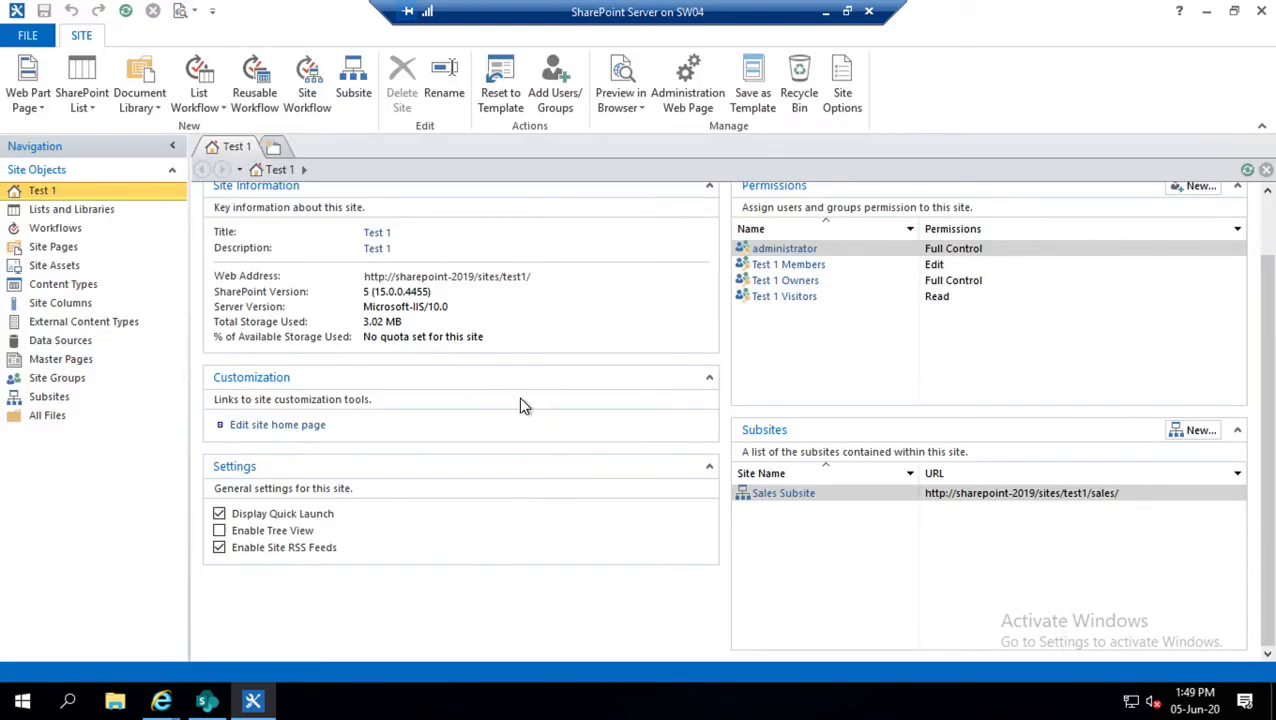
Examine the Test 1 site's Lists and Libraries, Workflows, Site Pages, Content Types and All Files
click(66, 208)
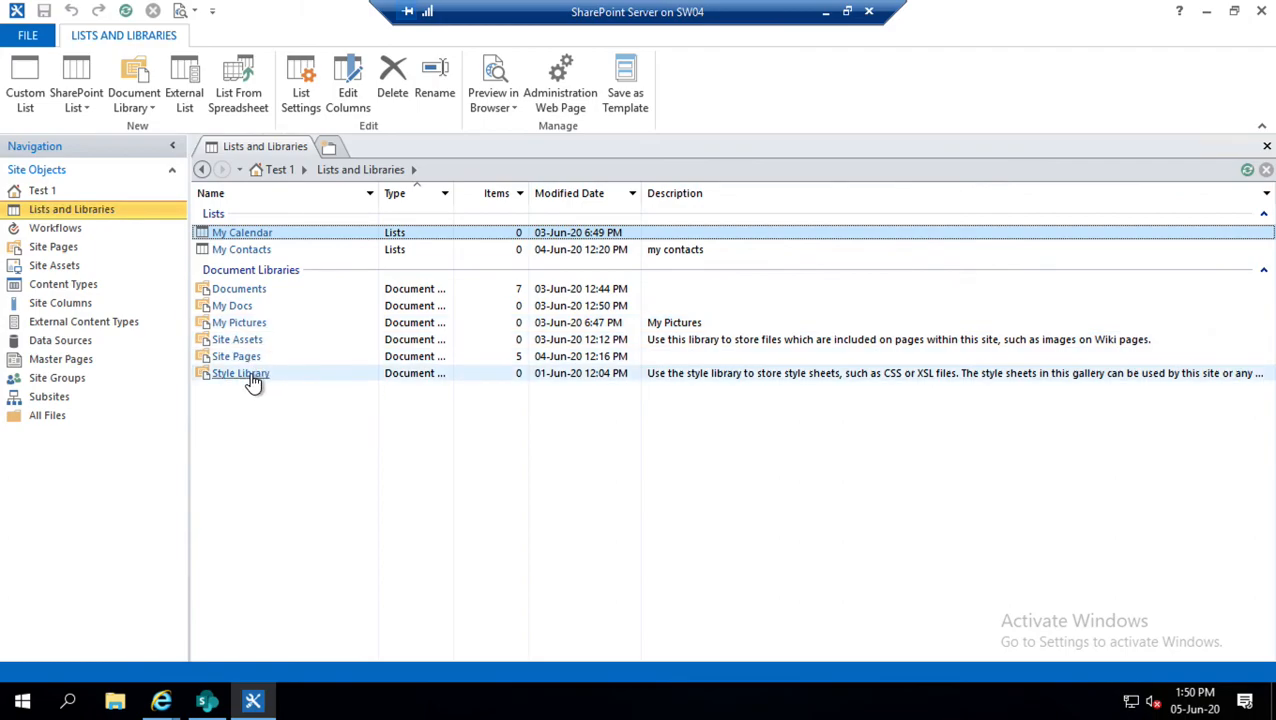
click(52, 231)
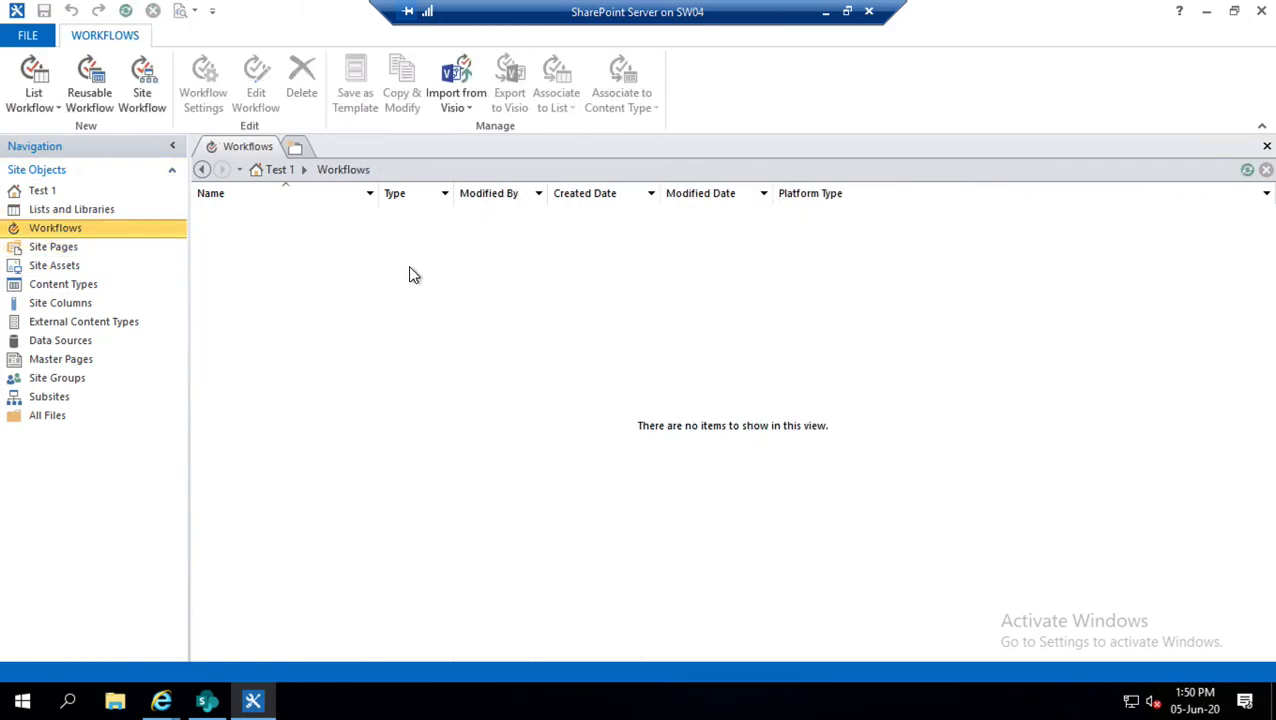
click(54, 246)
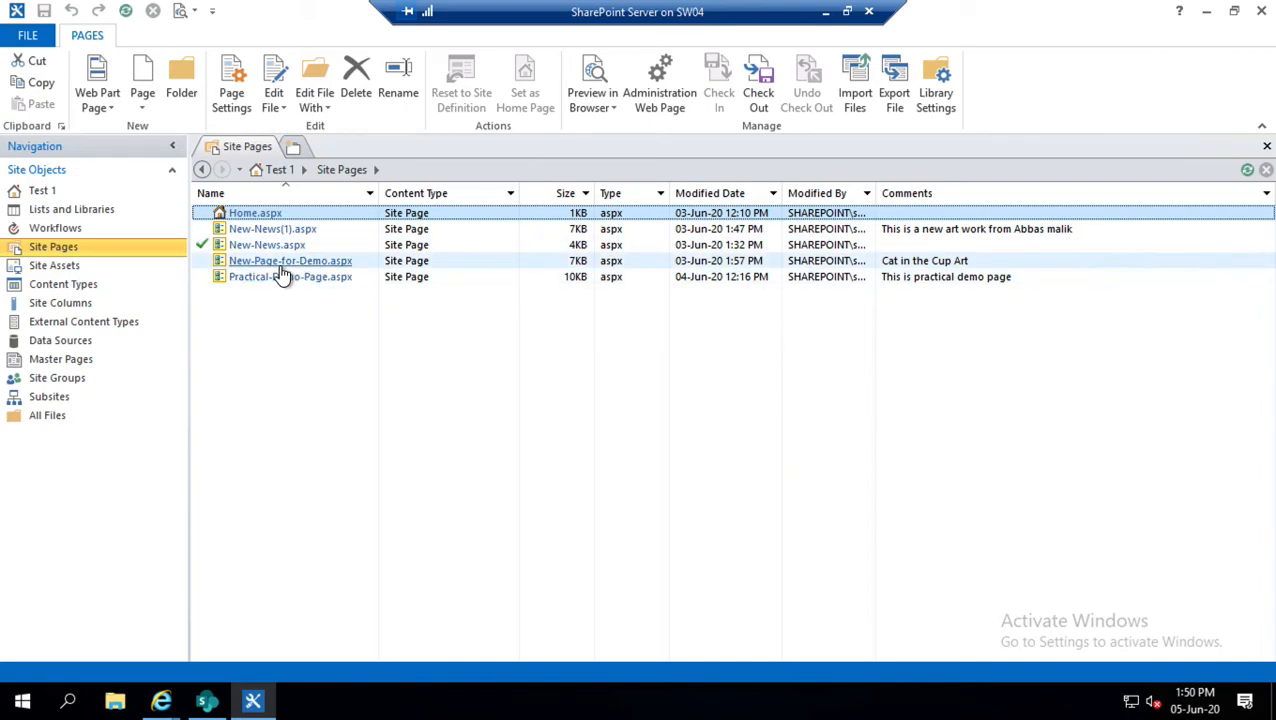
click(57, 287)
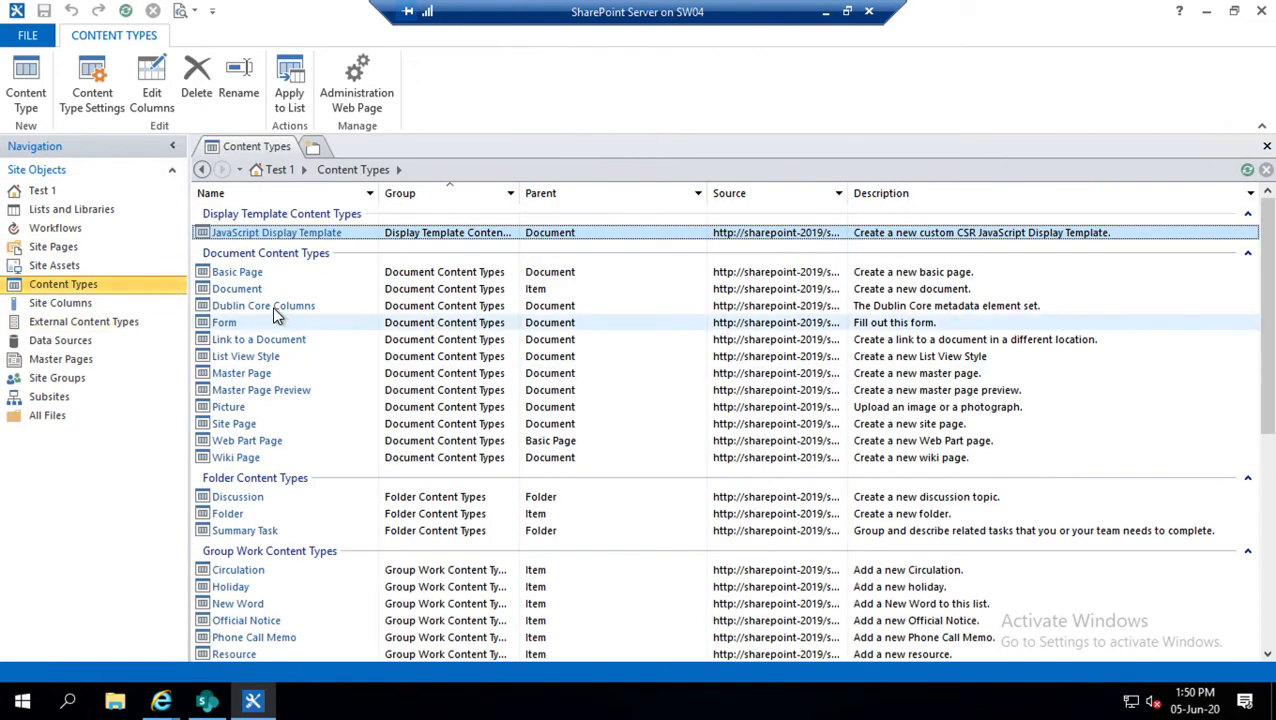
click(46, 412)
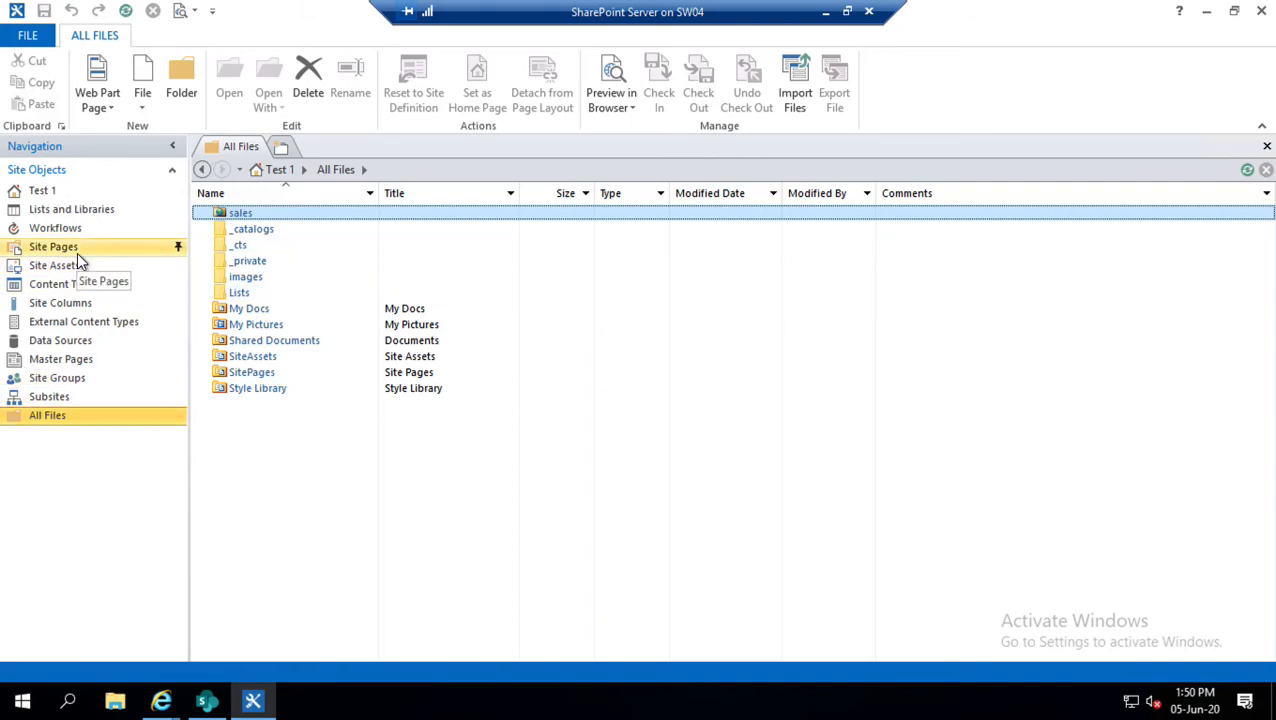
click(72, 210)
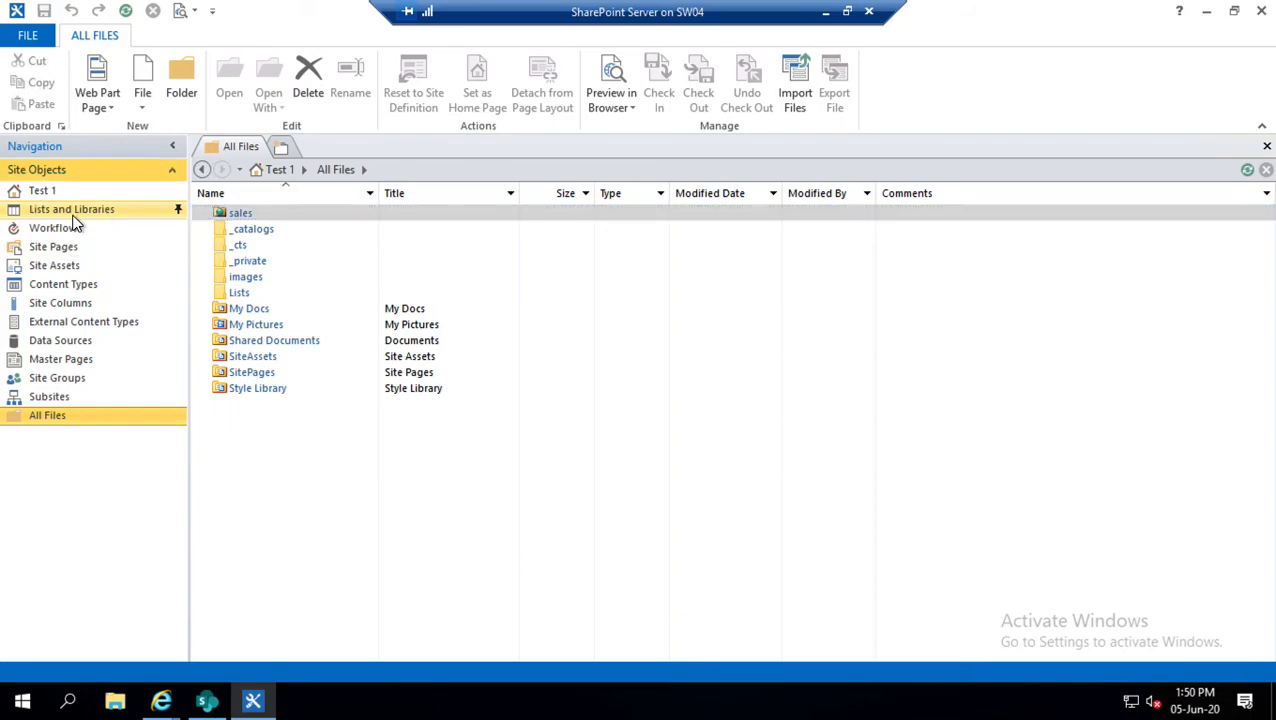
click(72, 228)
click(63, 247)
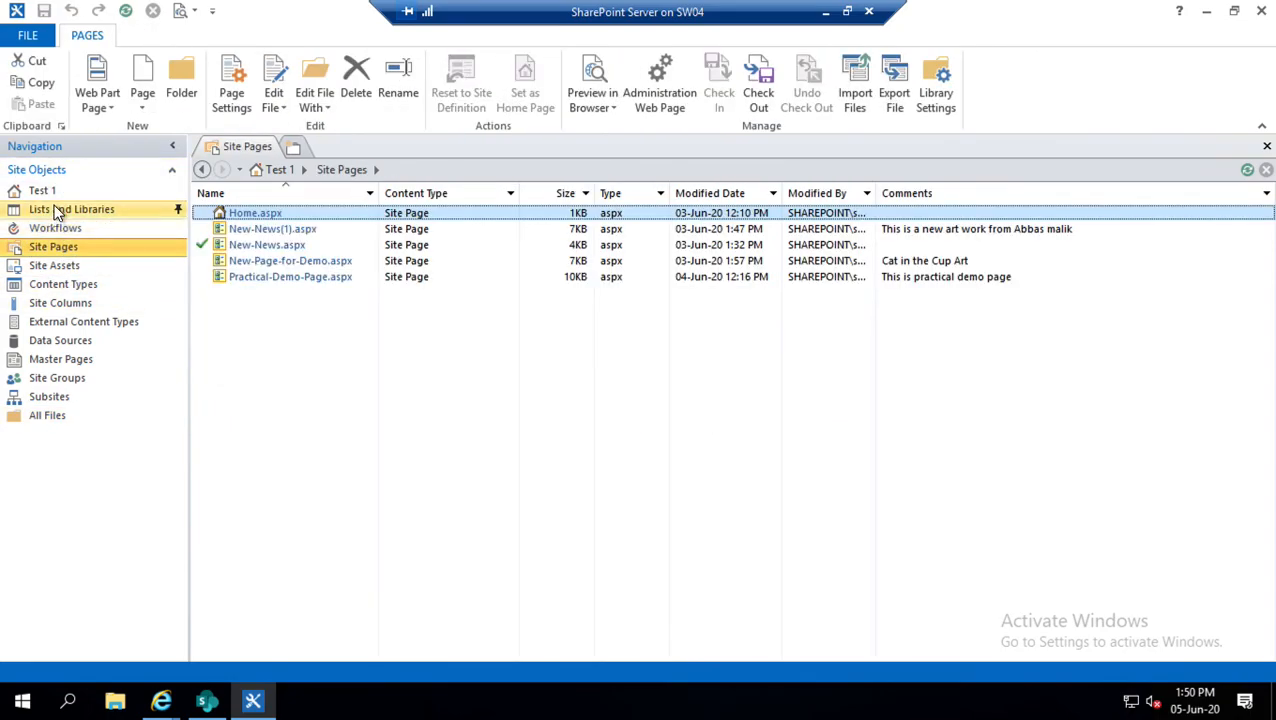
click(57, 209)
click(58, 232)
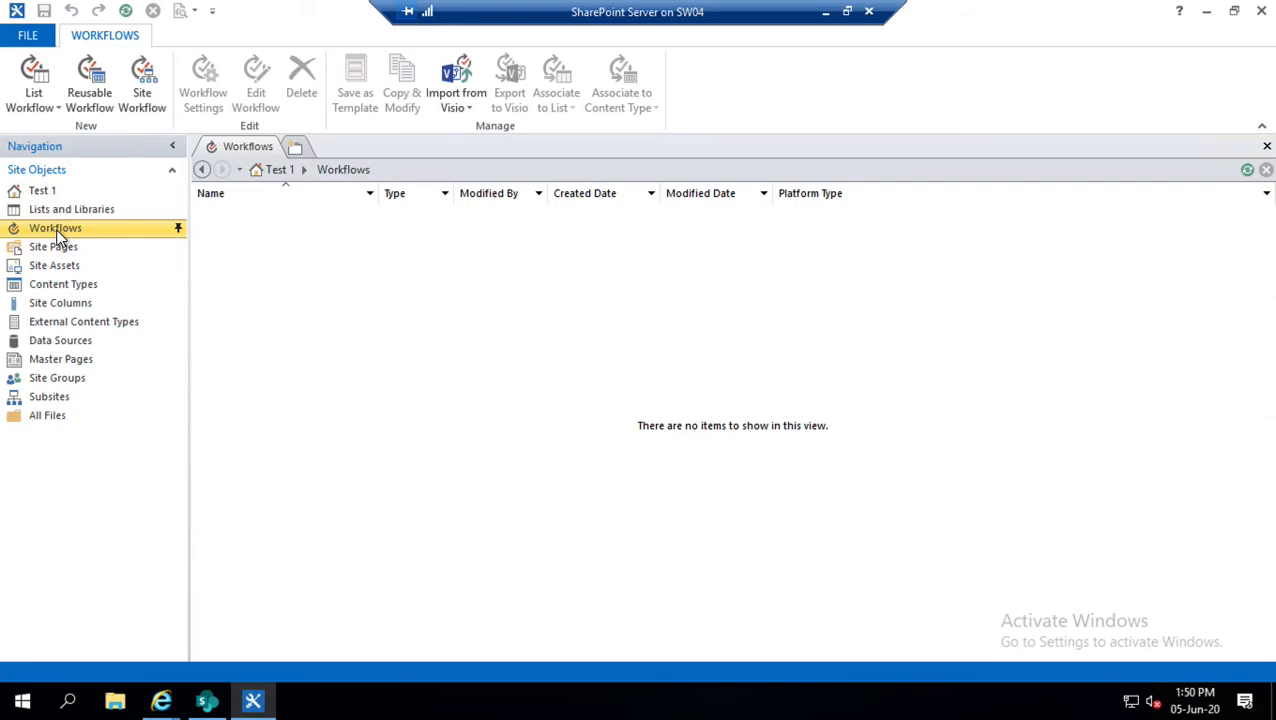
click(28, 36)
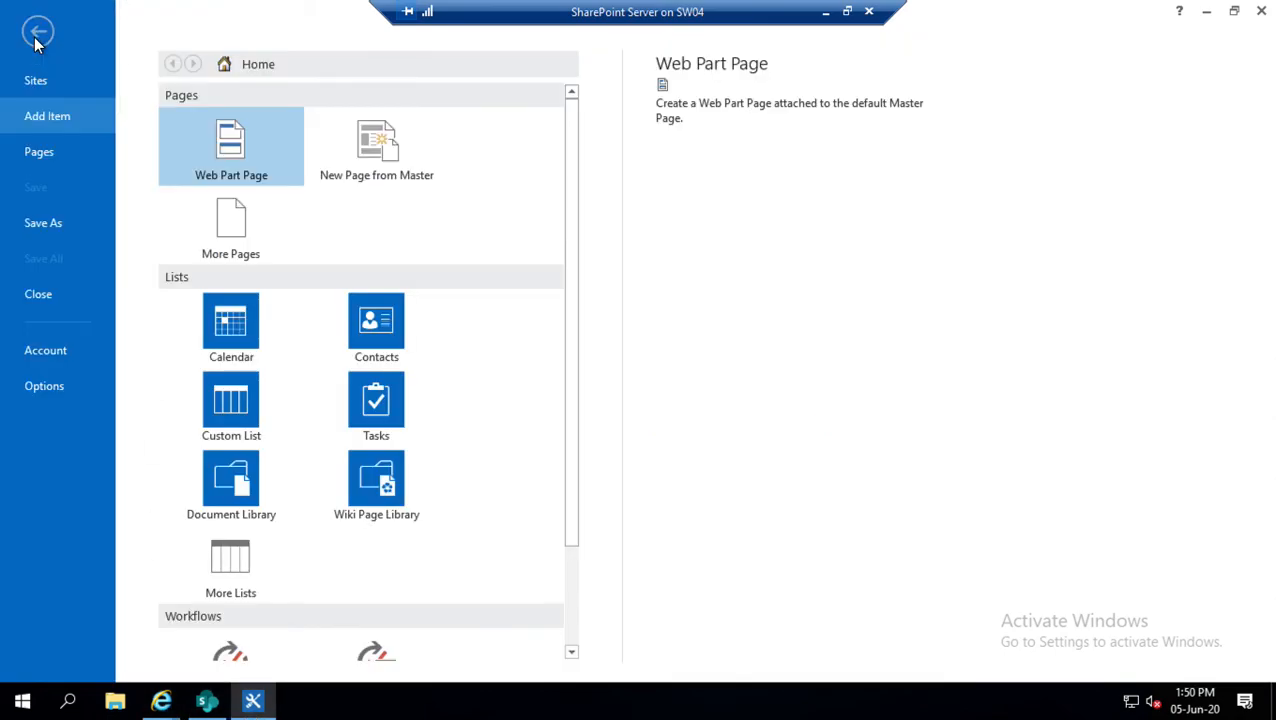
click(38, 293)
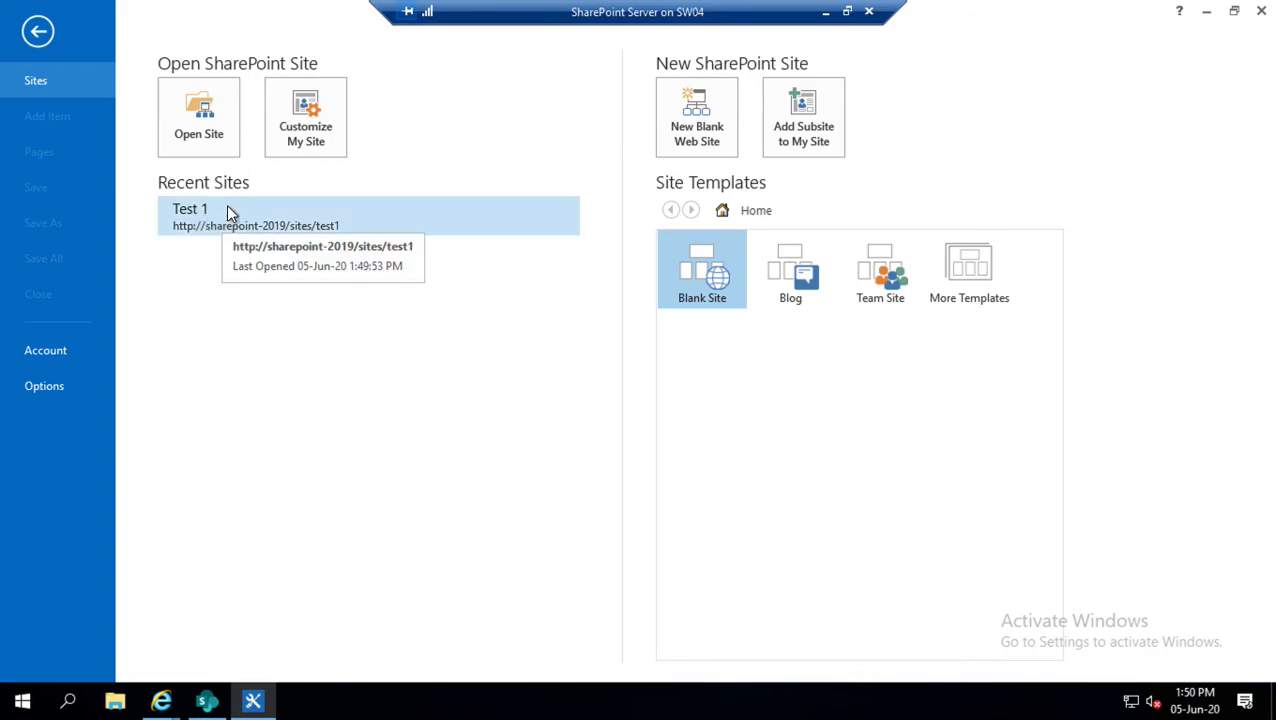
click(213, 148)
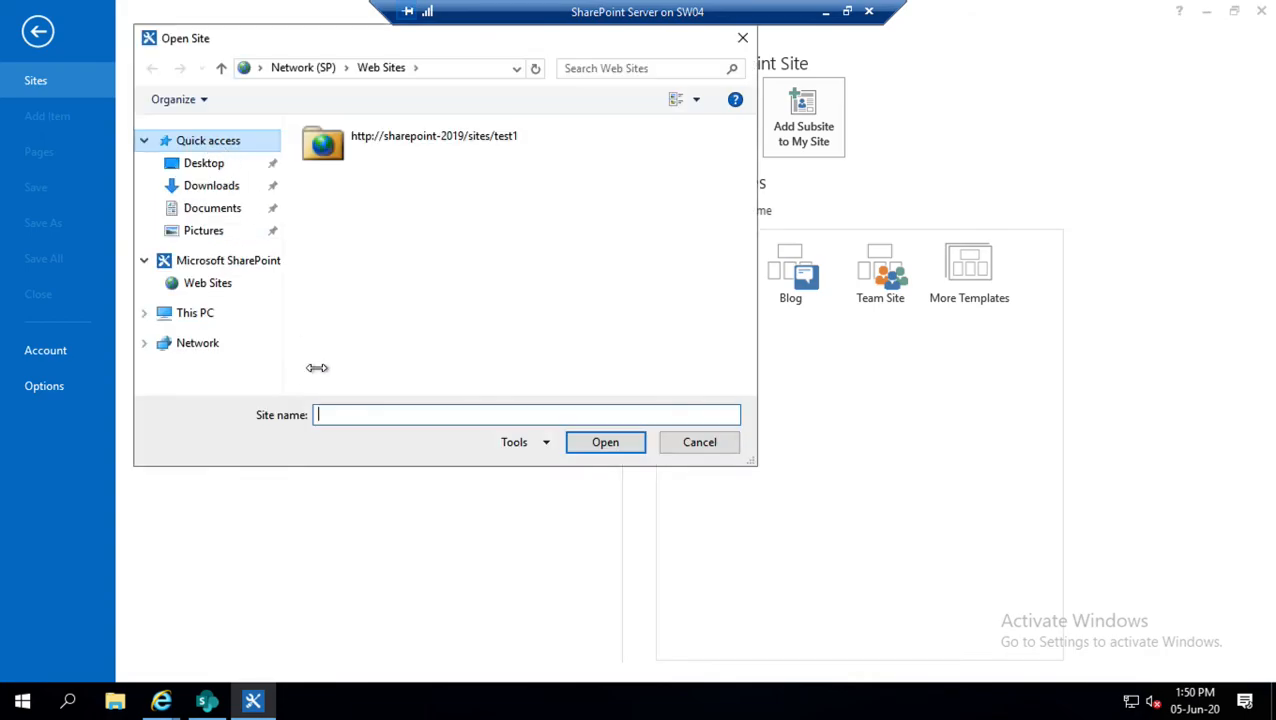
key(ctrl+v)
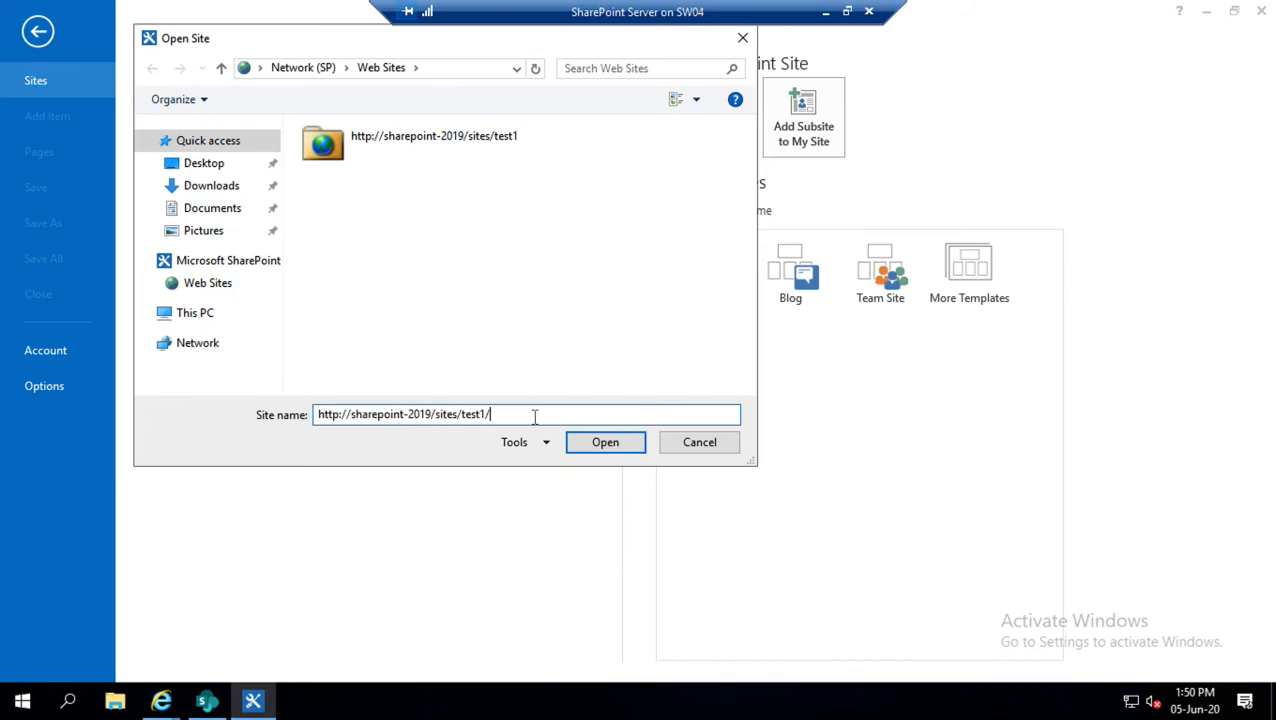
key(Left)
key(BackSpace)
text(2)
click(622, 446)
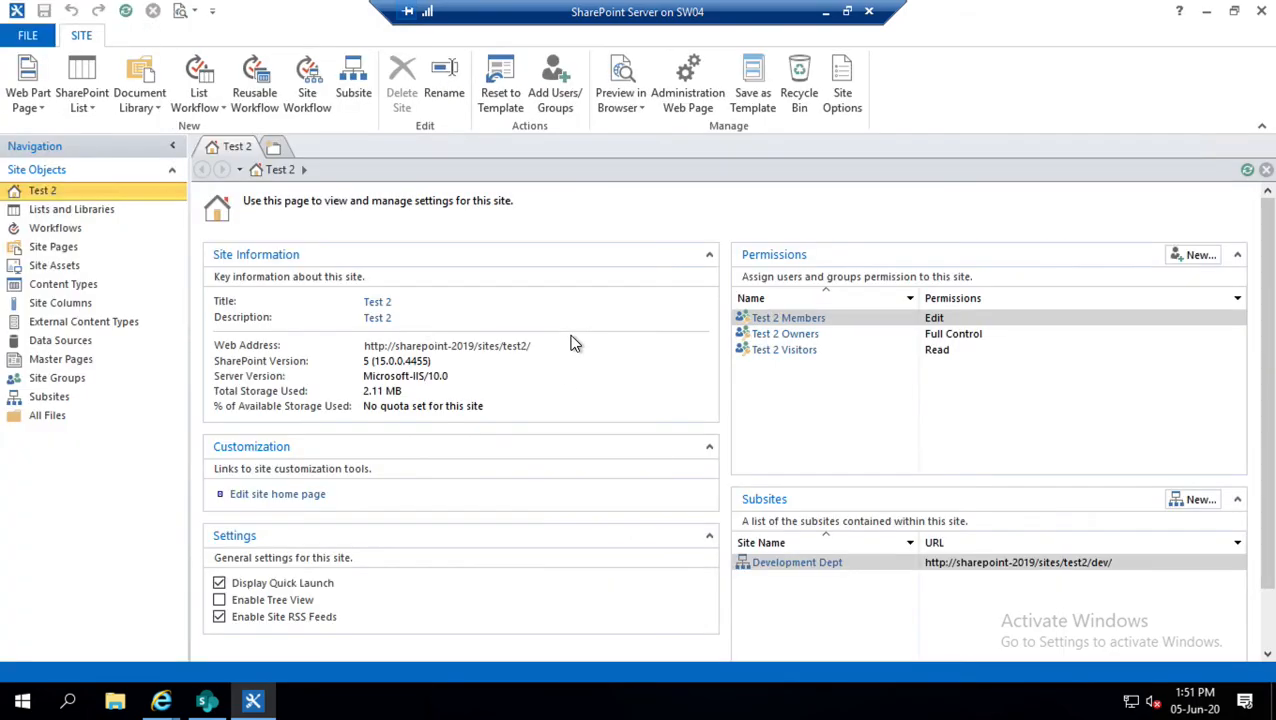
Review the Test 2 site's lists and libraries, Site Pages library settings and site pages, and close the site
click(57, 209)
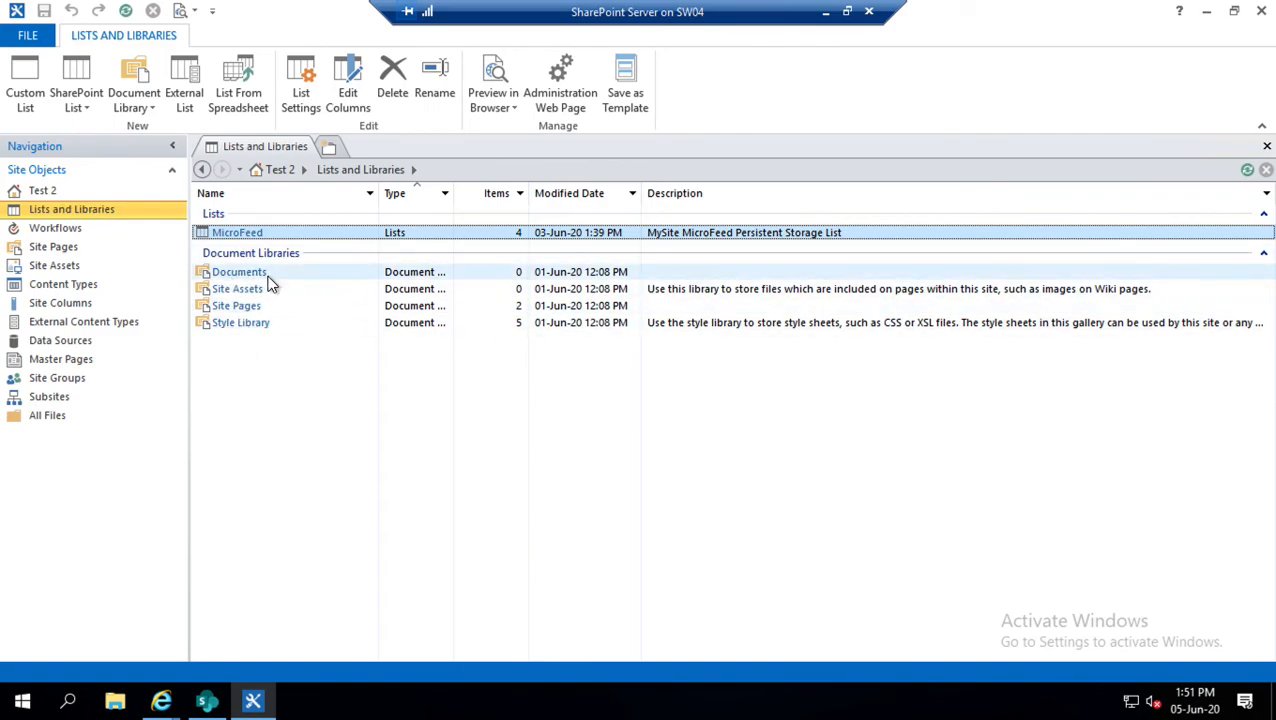
click(238, 306)
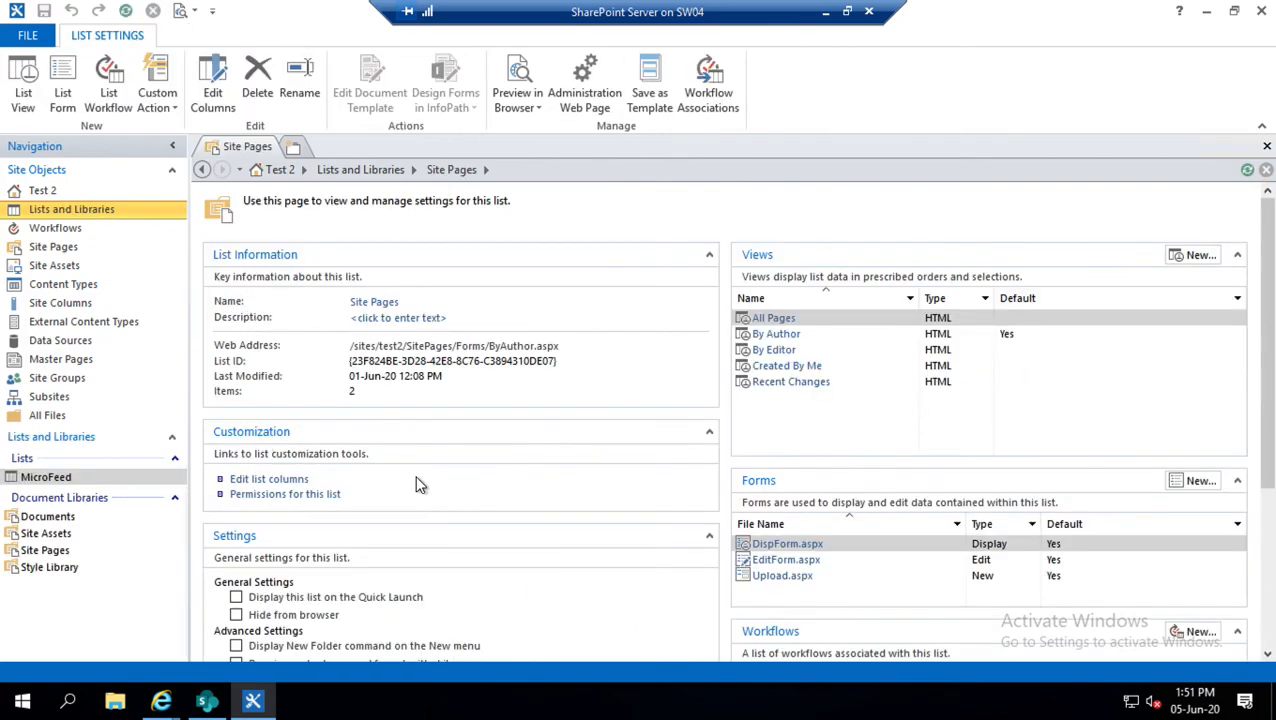
click(60, 247)
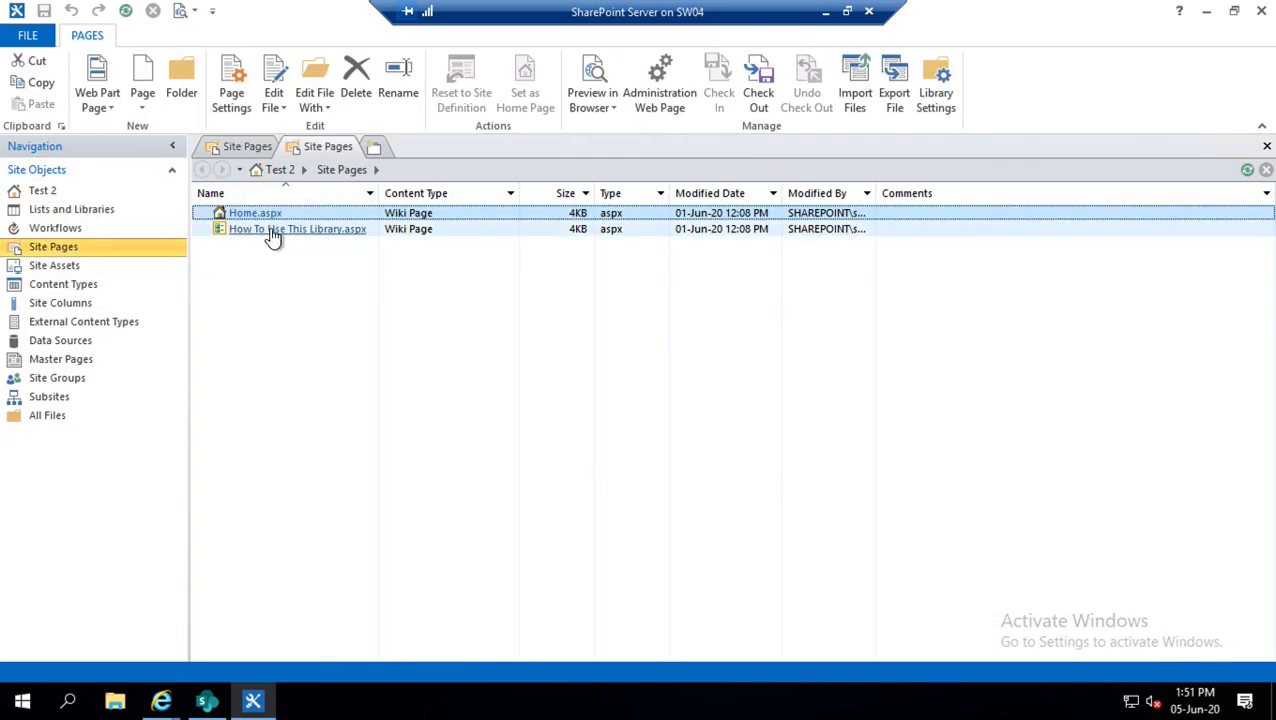
click(43, 195)
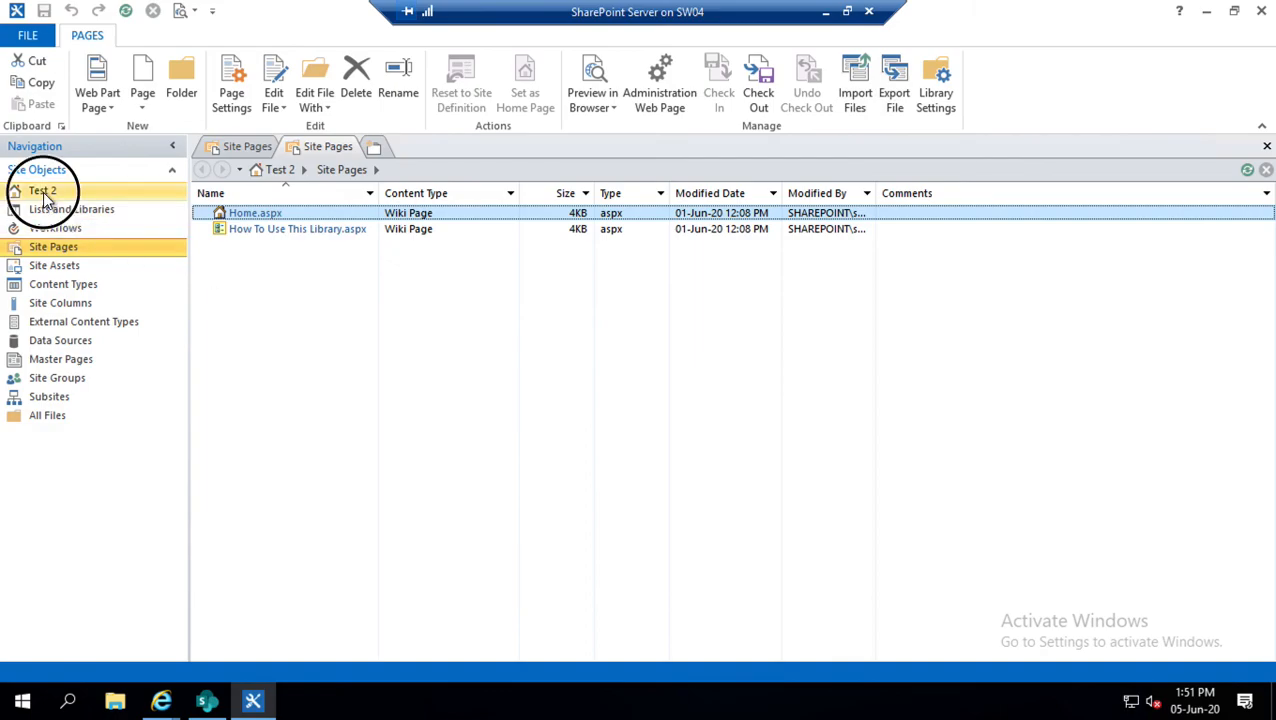
click(22, 35)
click(50, 294)
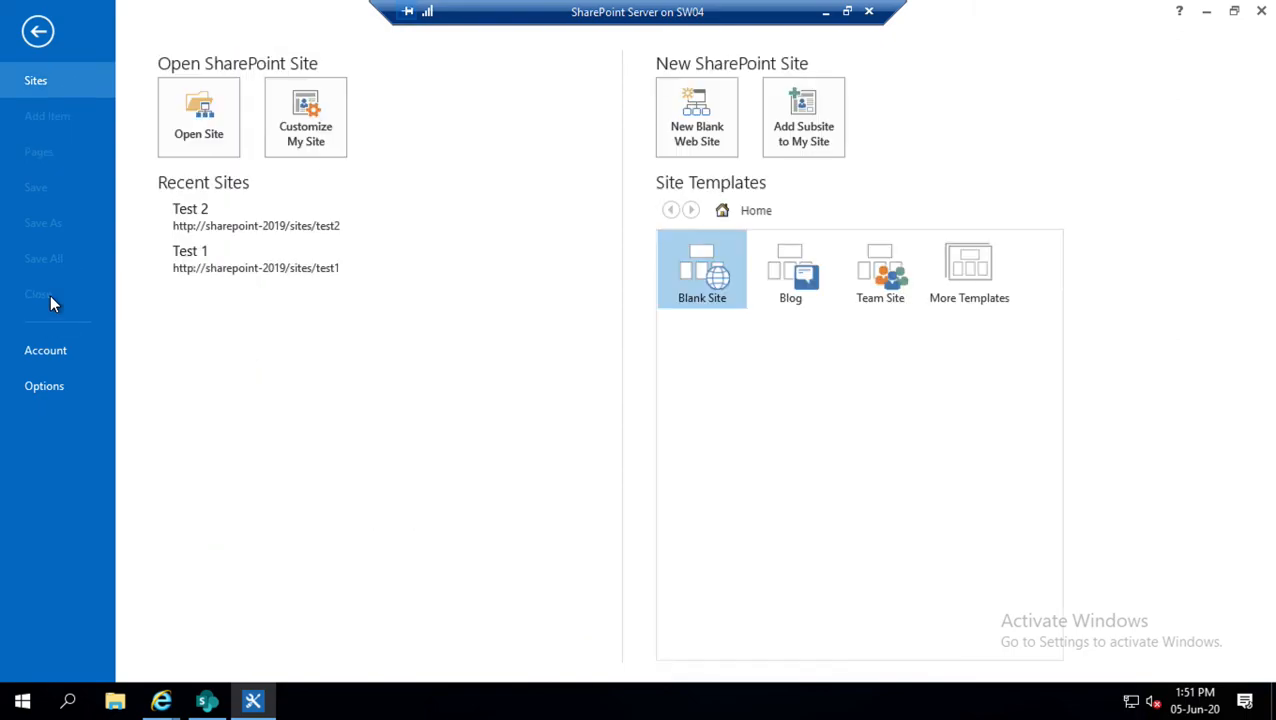